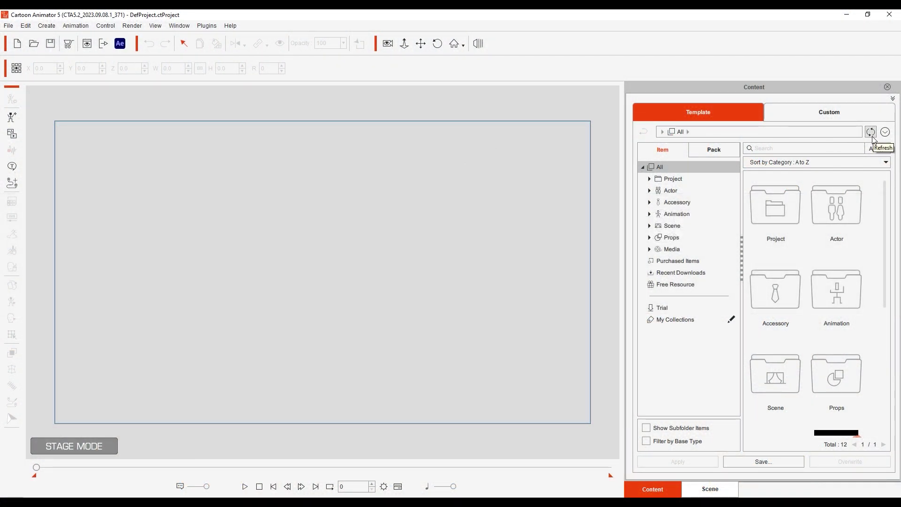
# Step: Switch the library to pack view, filter to Free Resource, and select the Puppet & Path pack
pyautogui.click(878, 149)
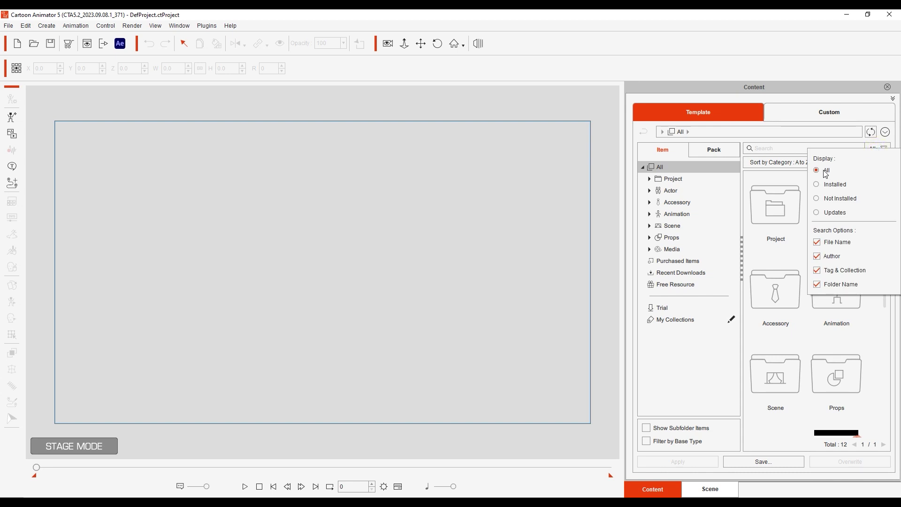
pyautogui.click(870, 150)
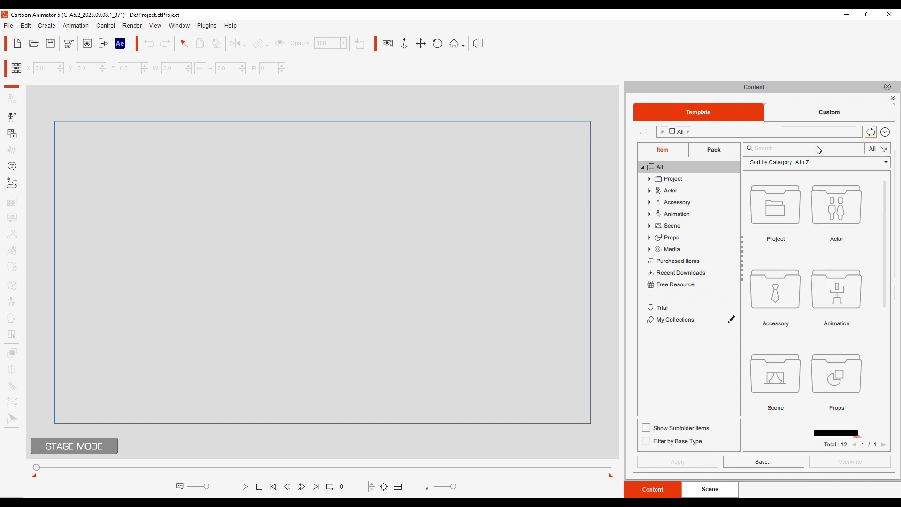
pyautogui.click(731, 152)
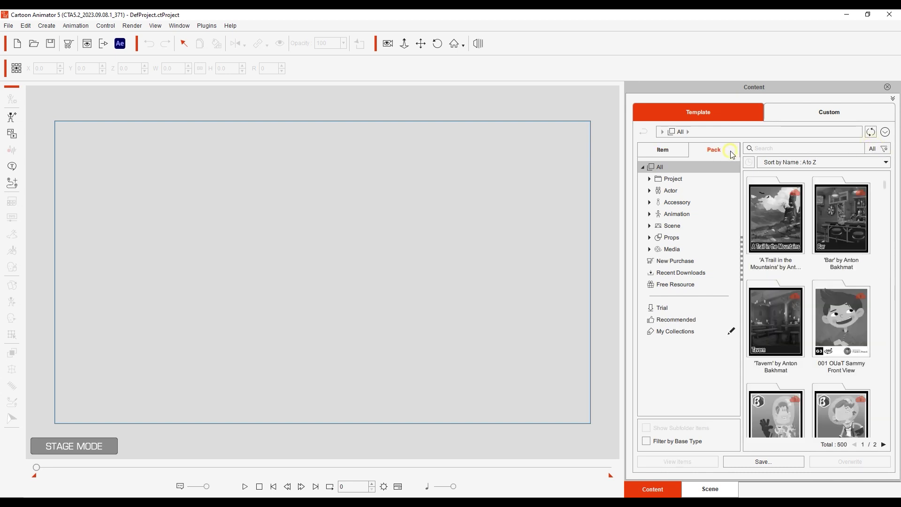
pyautogui.click(697, 284)
pyautogui.click(858, 334)
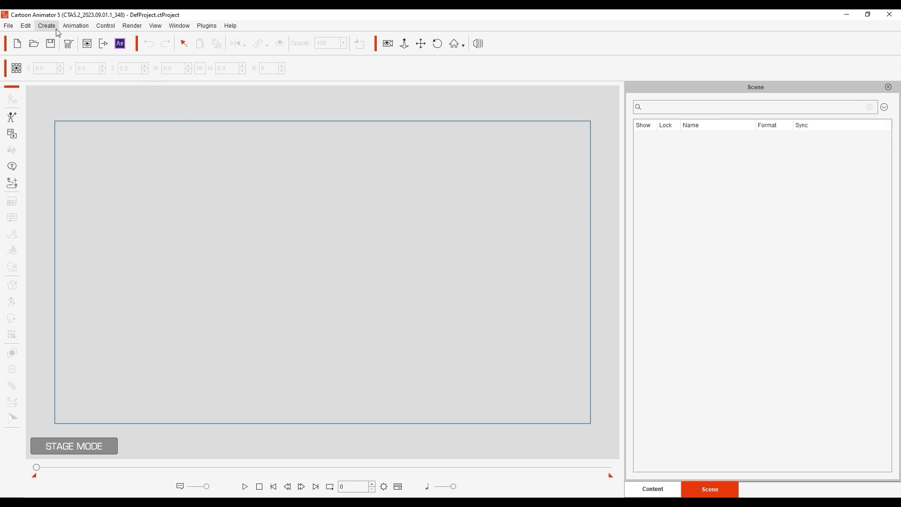
# Step: Draw a five-point path from the lower left: a zigzag, then curved bezier points ending upward
pyautogui.click(55, 26)
pyautogui.click(94, 93)
pyautogui.click(15, 183)
pyautogui.click(77, 381)
pyautogui.click(130, 300)
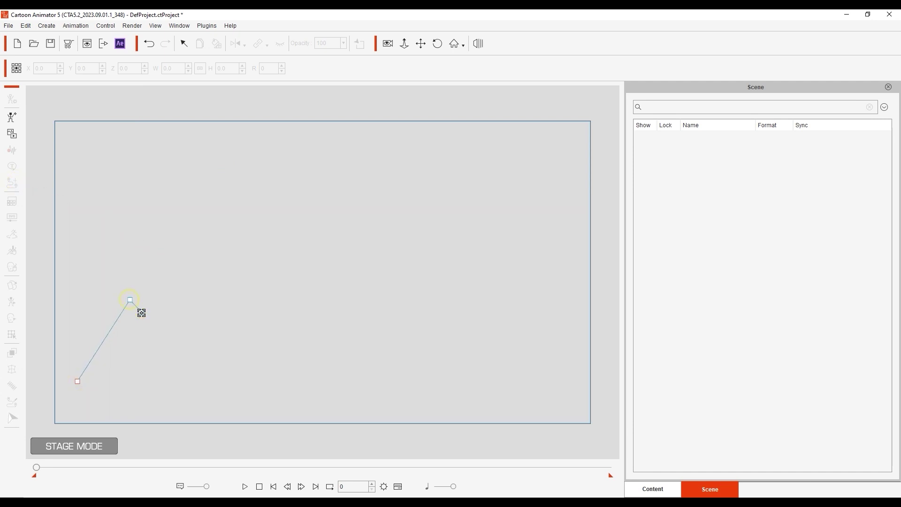
pyautogui.click(197, 375)
pyautogui.moveTo(225, 284); pyautogui.dragTo(261, 272)
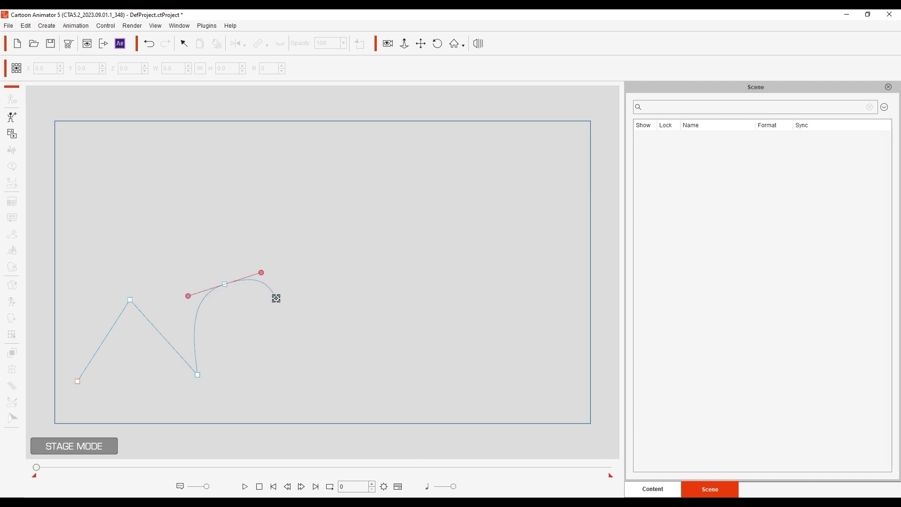
pyautogui.click(304, 312)
pyautogui.moveTo(404, 298); pyautogui.dragTo(426, 240)
# Step: Finish the path, nudge its last point up-right, and bend the curves around the middle point
pyautogui.rightClick(425, 240)
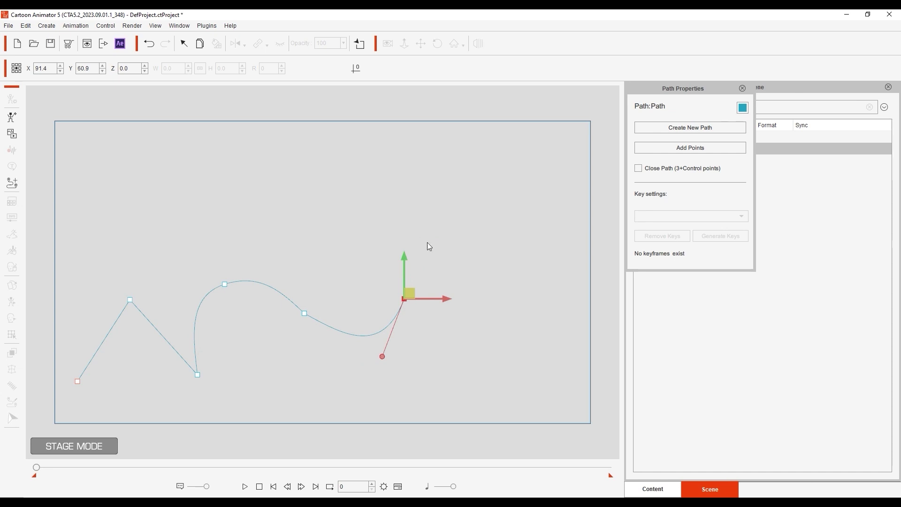
pyautogui.moveTo(412, 295)
pyautogui.mouseDown()
pyautogui.moveTo(398, 284)
pyautogui.moveTo(436, 309)
pyautogui.moveTo(412, 306)
pyautogui.moveTo(423, 288)
pyautogui.mouseUp()
pyautogui.click(304, 313)
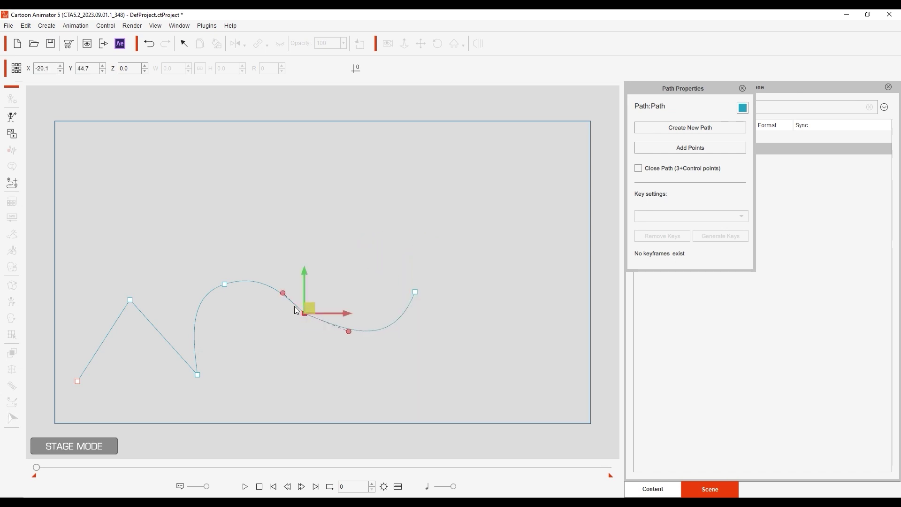
pyautogui.moveTo(282, 295)
pyautogui.mouseDown()
pyautogui.moveTo(282, 304)
pyautogui.moveTo(262, 303)
pyautogui.moveTo(261, 264)
pyautogui.moveTo(276, 300)
pyautogui.moveTo(286, 299)
pyautogui.mouseUp()
pyautogui.moveTo(346, 331); pyautogui.dragTo(337, 337)
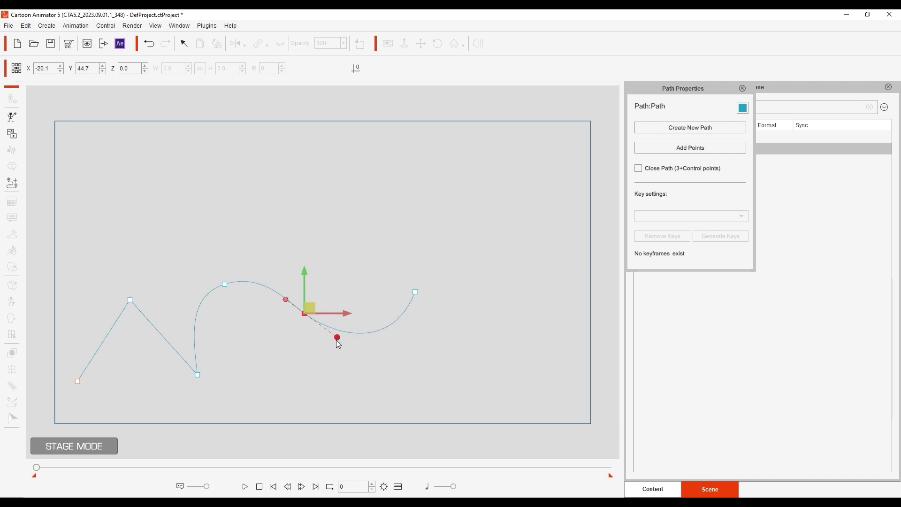
# Step: Turn the zigzag peak into a Smooth point, then set all five path points to Smooth
pyautogui.click(130, 301)
pyautogui.rightClick(130, 300)
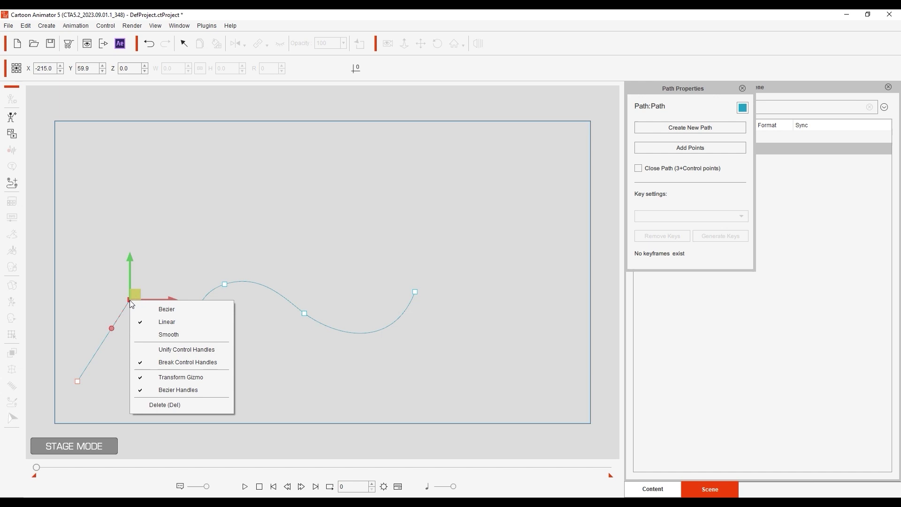
pyautogui.click(195, 310)
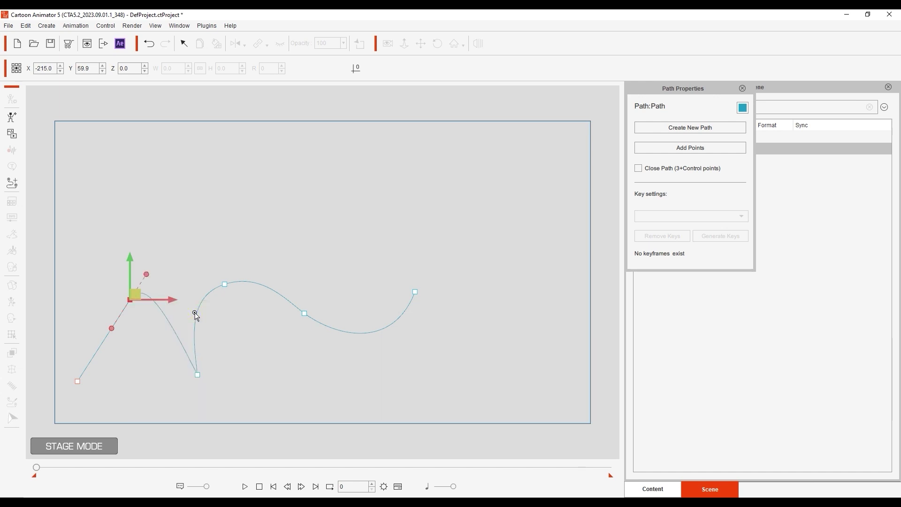
pyautogui.rightClick(130, 302)
pyautogui.click(189, 336)
pyautogui.moveTo(44, 238); pyautogui.dragTo(459, 412)
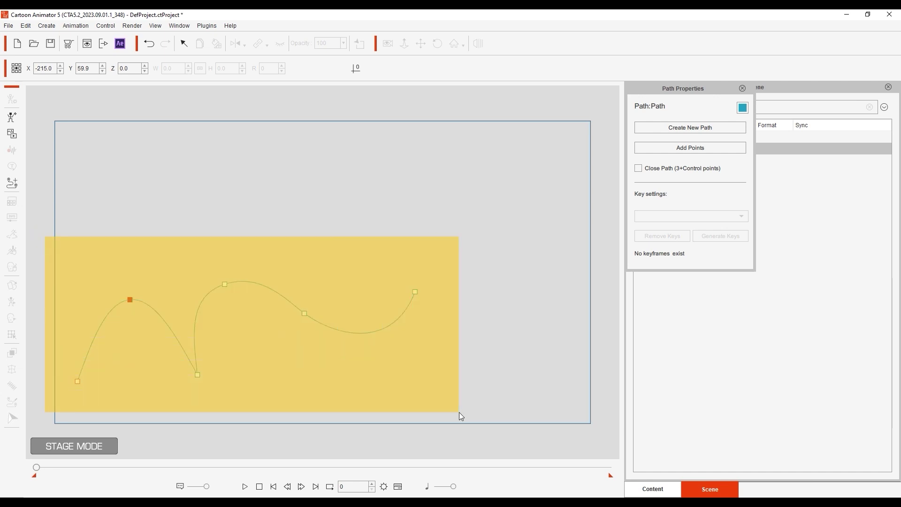
pyautogui.rightClick(304, 314)
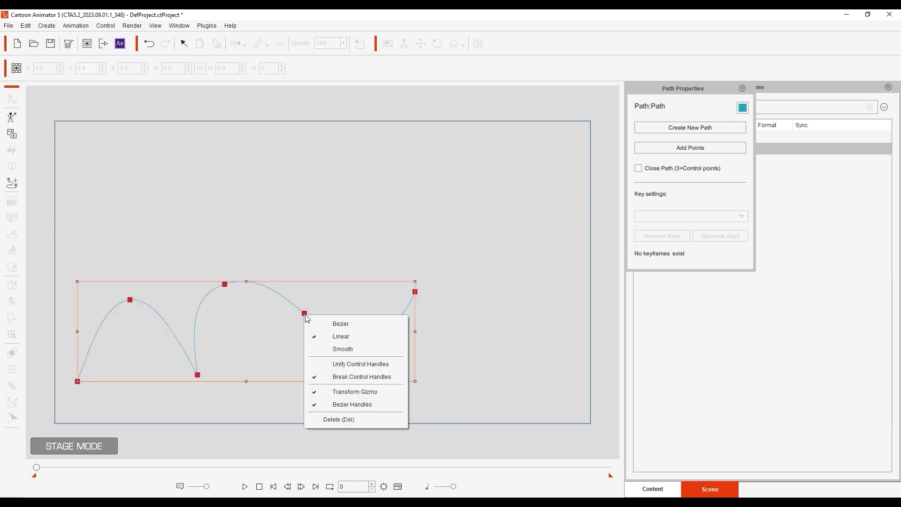
pyautogui.click(360, 348)
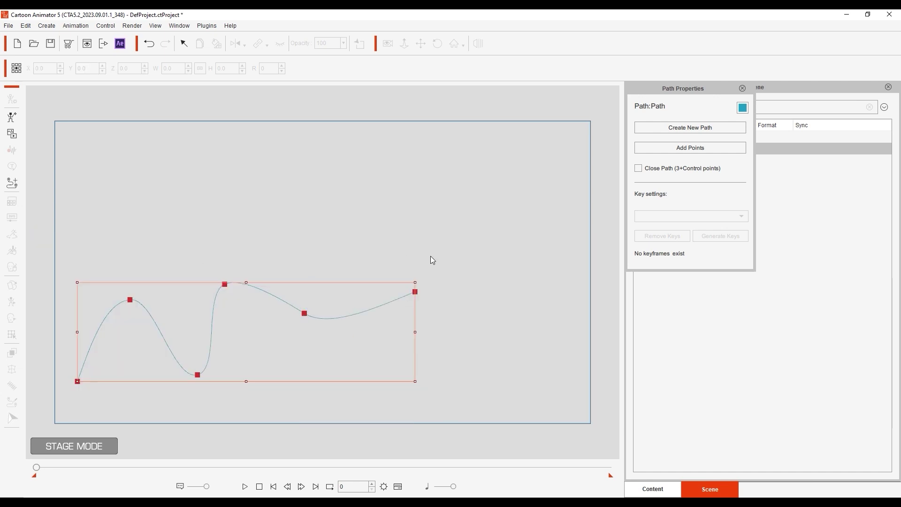
# Step: Extend the path's end with a dip point and a curved new end point raised upward
pyautogui.click(699, 149)
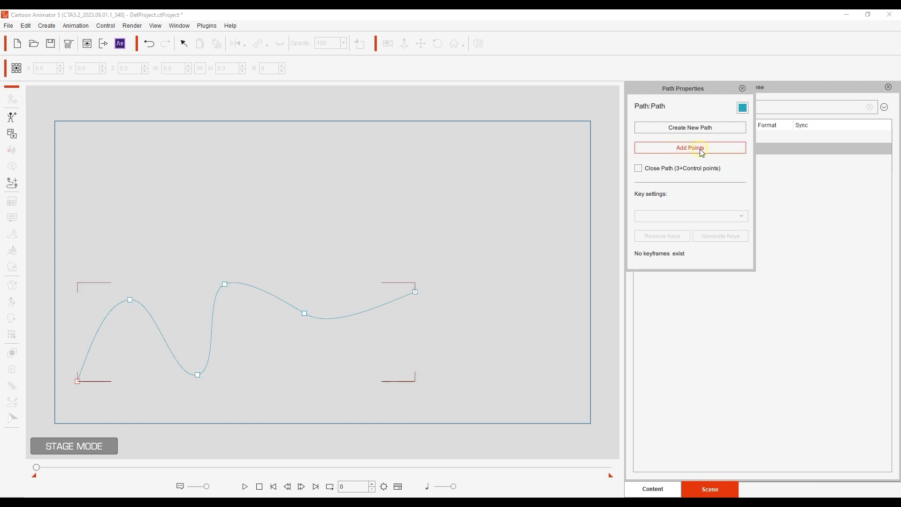
pyautogui.click(416, 291)
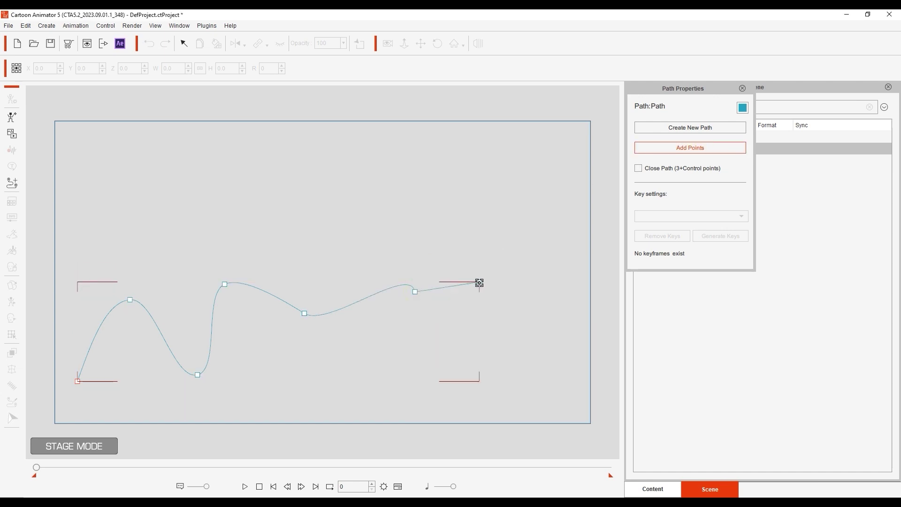
pyautogui.click(440, 353)
pyautogui.moveTo(504, 302); pyautogui.dragTo(511, 258)
pyautogui.rightClick(510, 258)
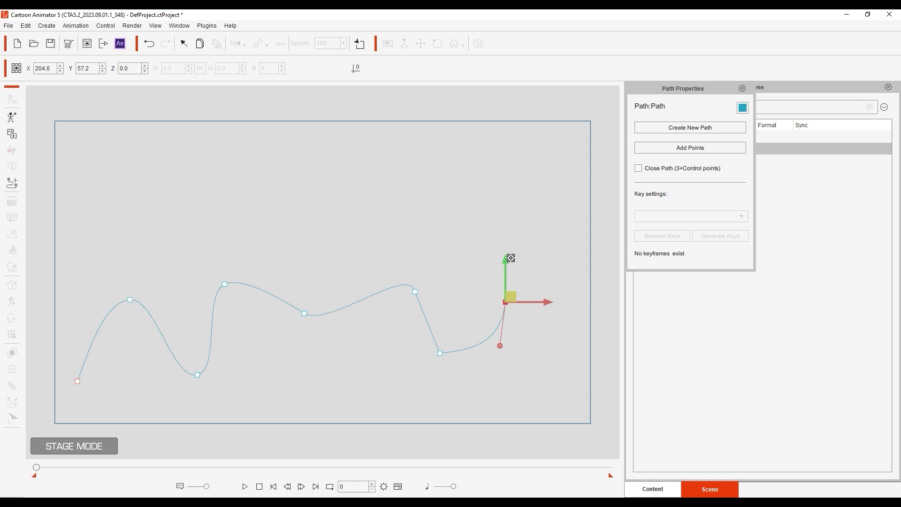
pyautogui.moveTo(511, 298); pyautogui.dragTo(511, 226)
# Step: Shift the dip right and make it Smooth, move the end point up-right, and enable Close Path
pyautogui.click(440, 353)
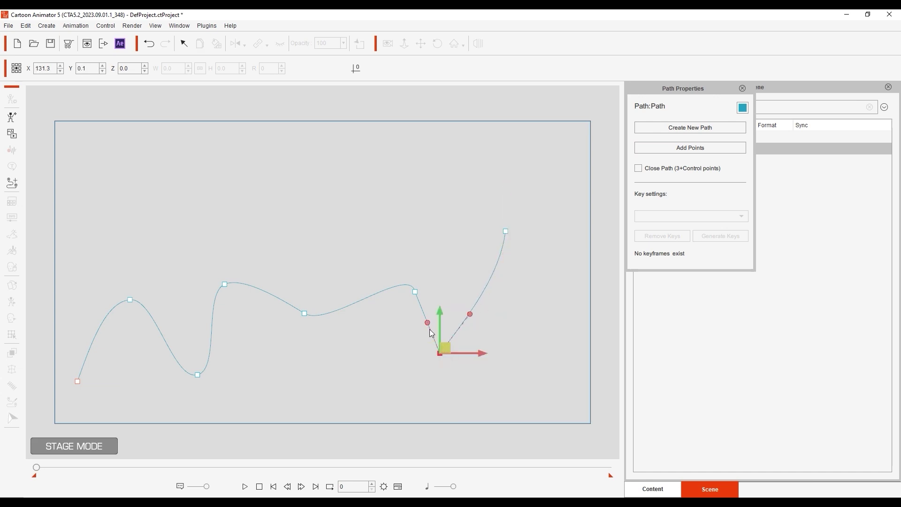
pyautogui.moveTo(479, 353); pyautogui.dragTo(506, 353)
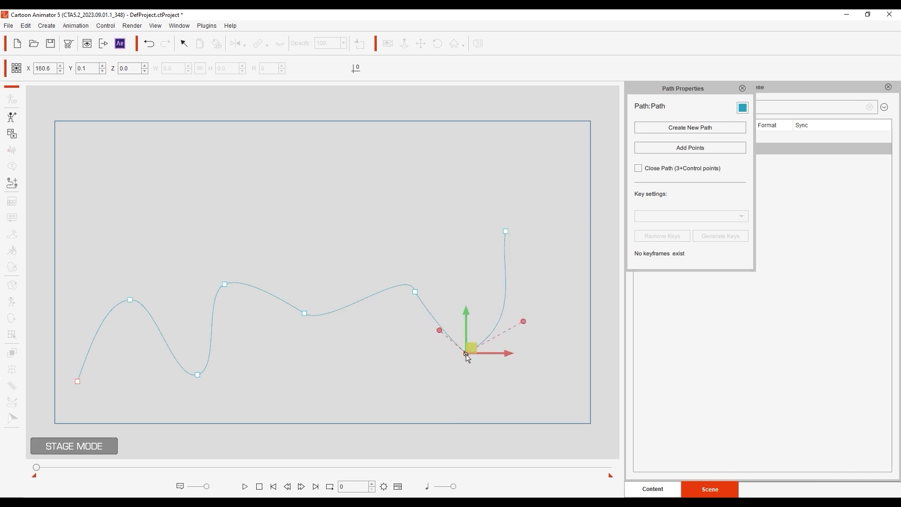
pyautogui.rightClick(466, 355)
pyautogui.click(499, 388)
pyautogui.moveTo(511, 232); pyautogui.dragTo(558, 216)
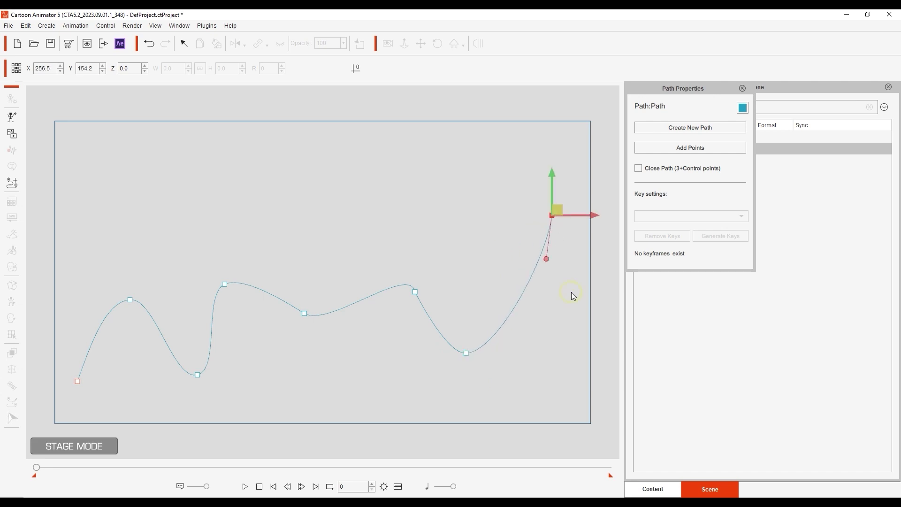
pyautogui.click(676, 174)
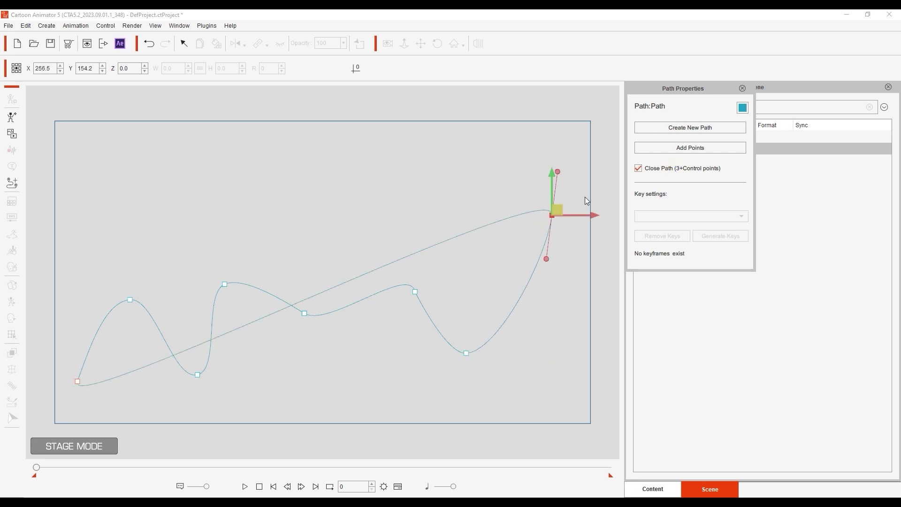
# Step: Turn Close Path off again and close Path Properties
pyautogui.click(680, 172)
pyautogui.click(743, 88)
pyautogui.click(592, 291)
# Step: Place the Paper Airplane prop at the upper left of the stage and select it
pyautogui.click(671, 488)
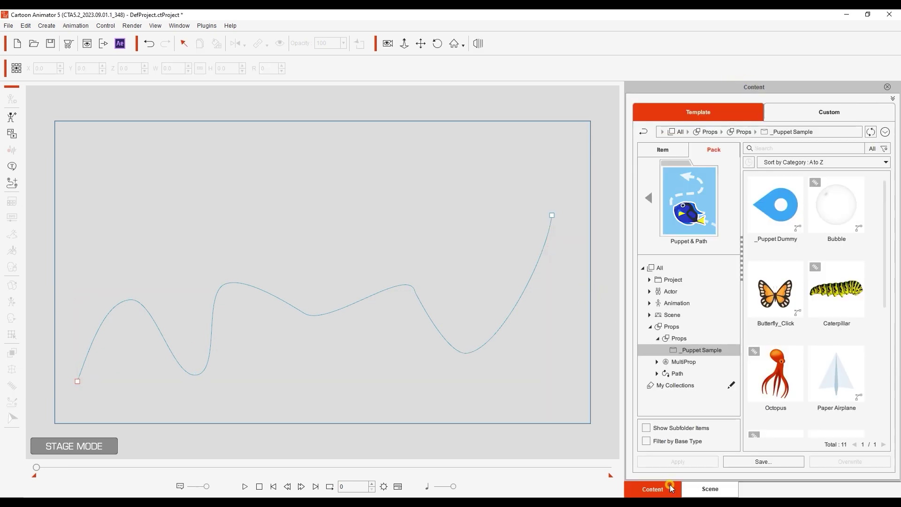
pyautogui.moveTo(829, 369); pyautogui.dragTo(99, 211)
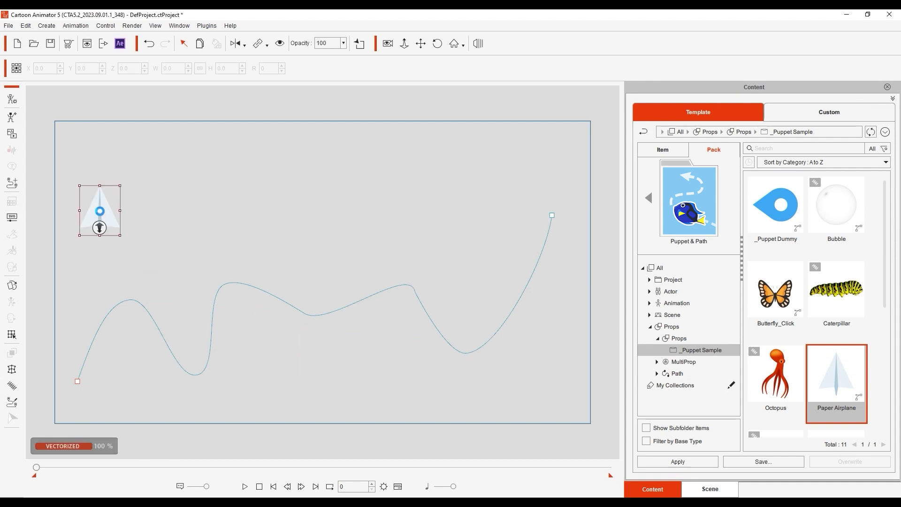
pyautogui.rightClick(114, 217)
pyautogui.moveTo(183, 311)
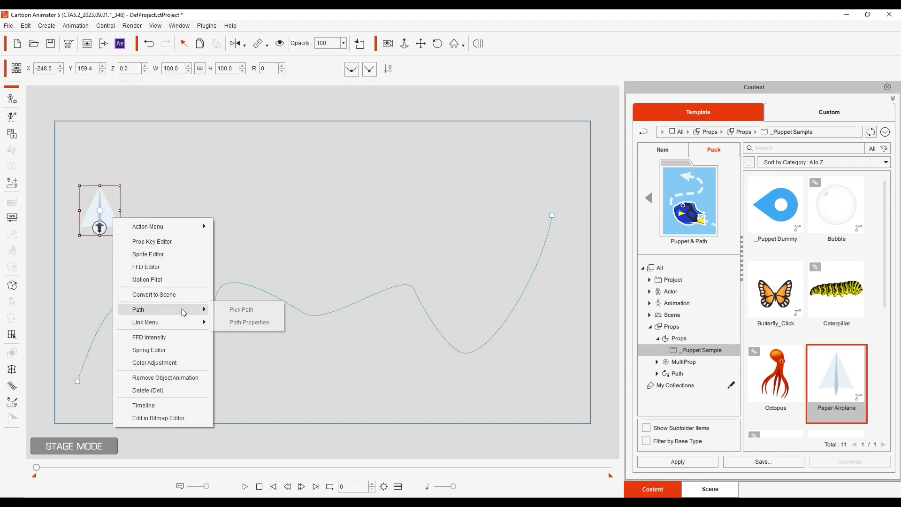
pyautogui.click(243, 219)
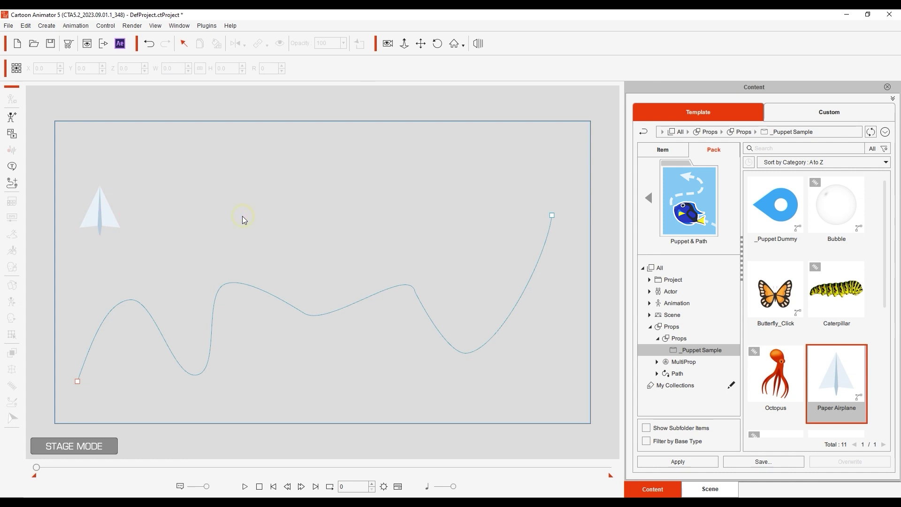
pyautogui.click(109, 219)
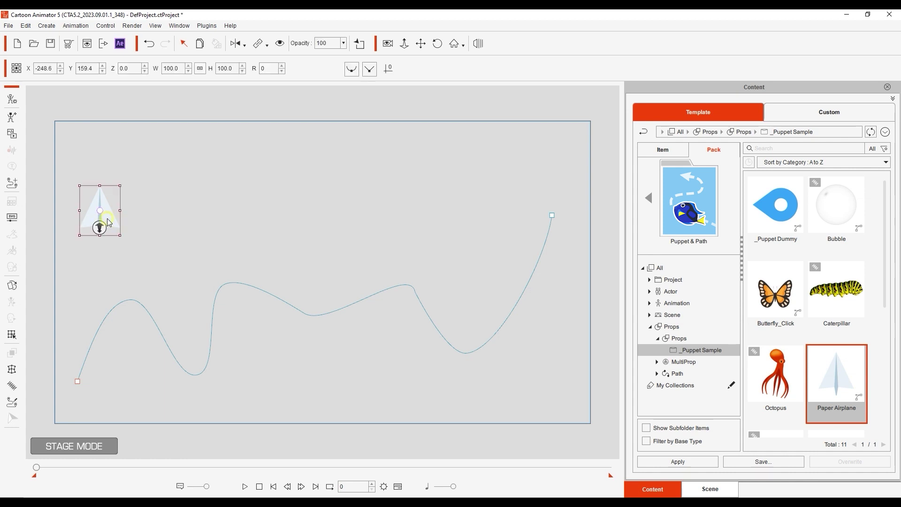
# Step: Attach the Paper Airplane to the path, detach it, then reattach it near the path's start
pyautogui.click(19, 402)
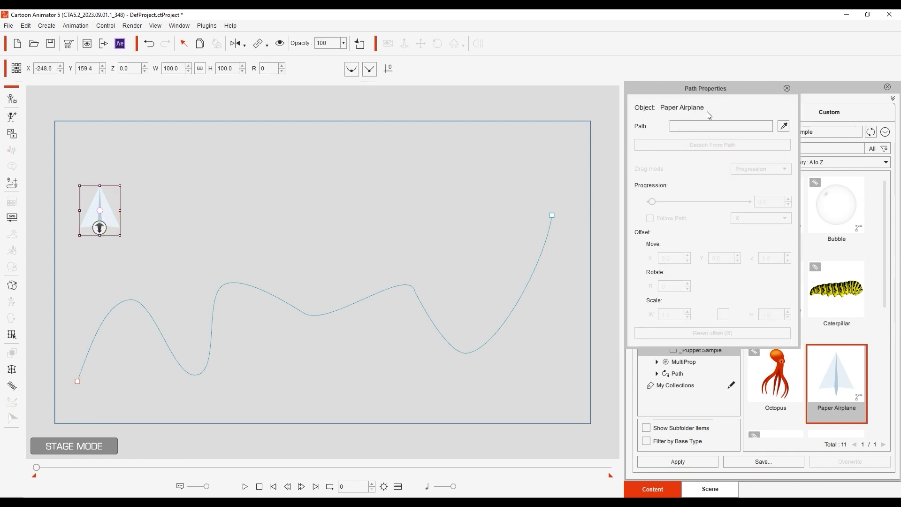
pyautogui.click(784, 126)
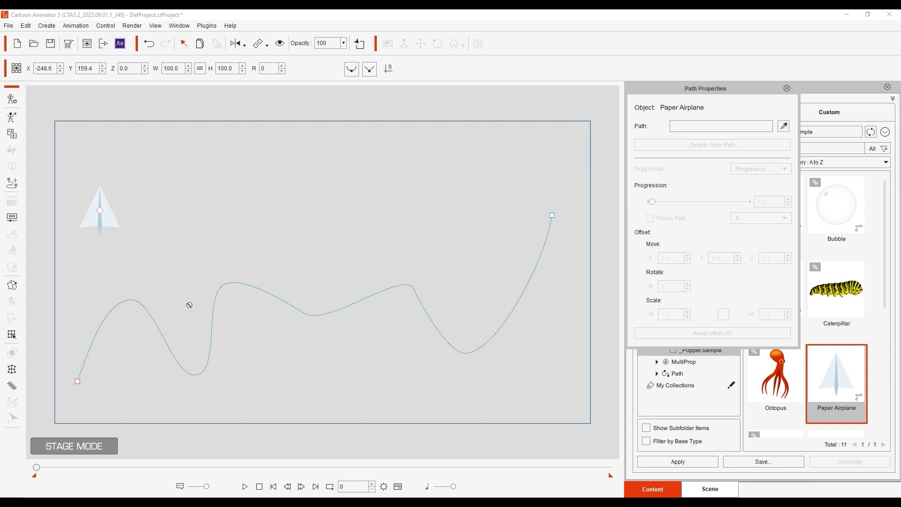
pyautogui.click(244, 284)
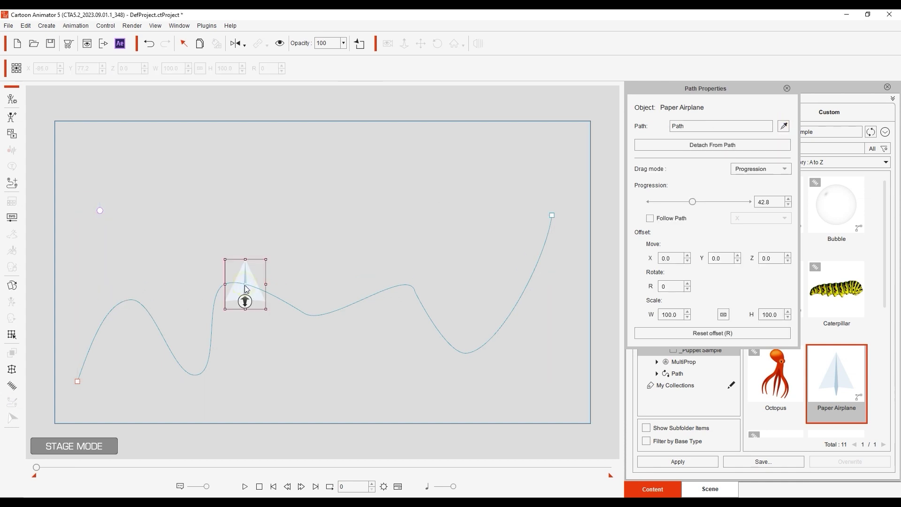
pyautogui.click(719, 147)
pyautogui.moveTo(265, 282); pyautogui.dragTo(186, 213)
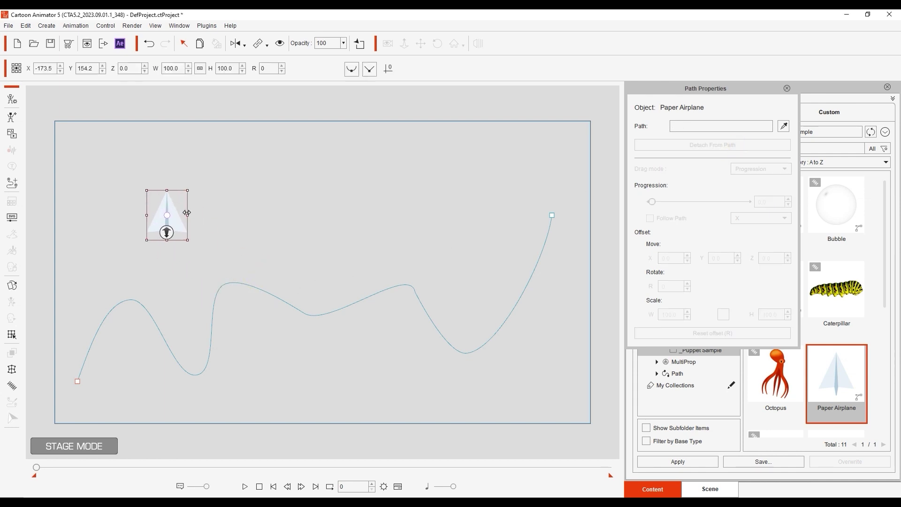
pyautogui.click(783, 126)
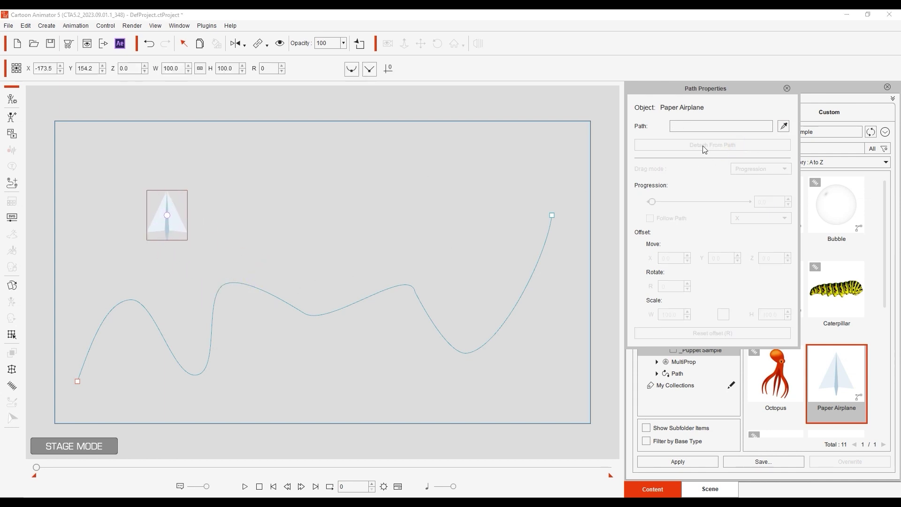
pyautogui.click(112, 316)
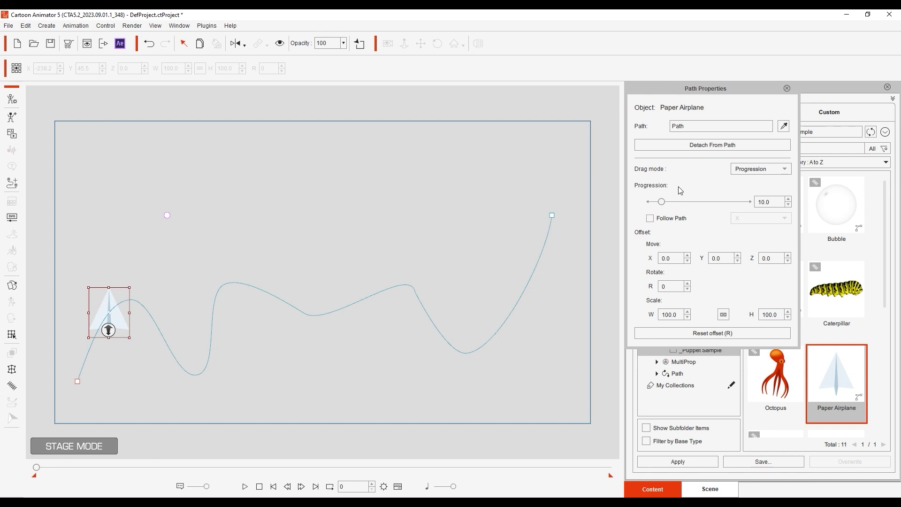
# Step: Test the Progression slider and turn on Follow Path with the Y axis
pyautogui.moveTo(662, 203); pyautogui.dragTo(634, 207)
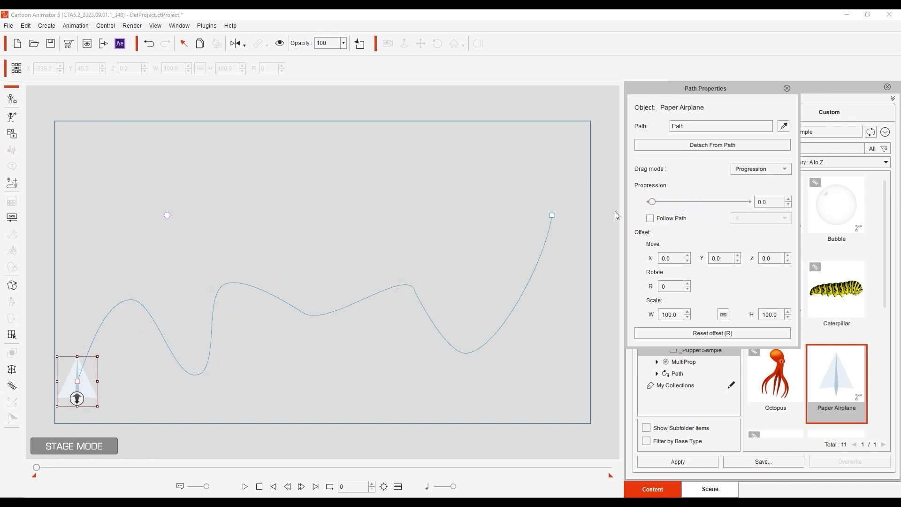
pyautogui.click(671, 218)
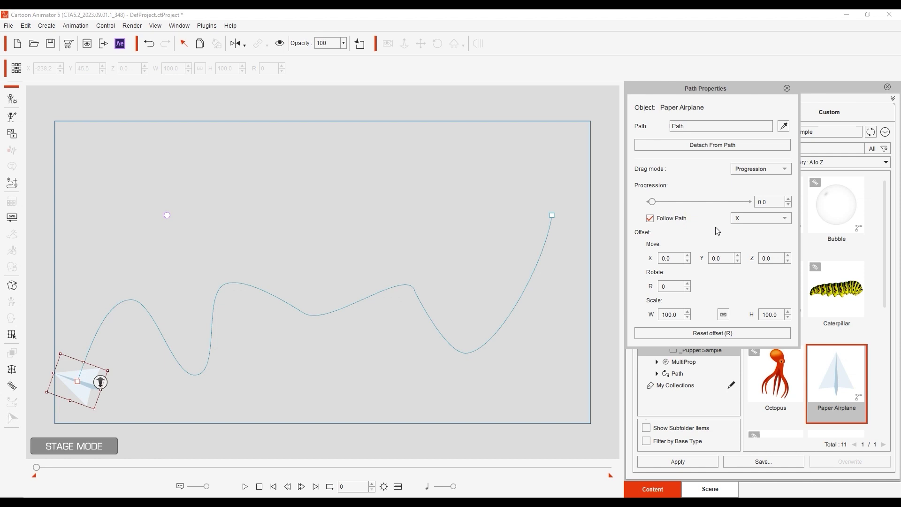
pyautogui.click(785, 219)
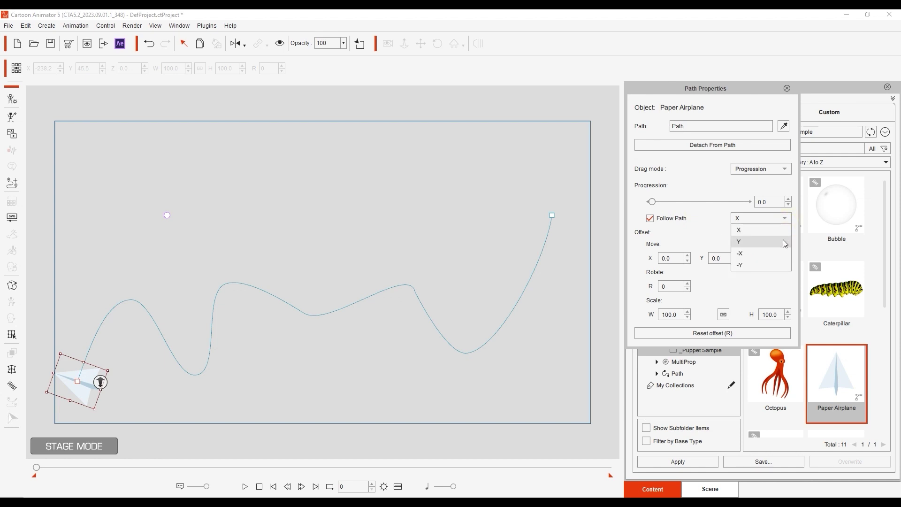
pyautogui.click(783, 241)
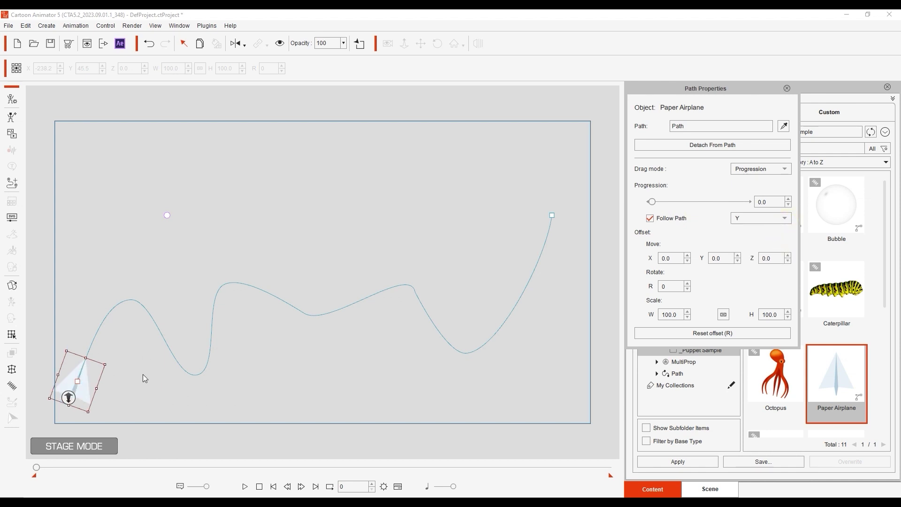
pyautogui.moveTo(653, 205)
pyautogui.mouseDown()
pyautogui.moveTo(747, 203)
pyautogui.moveTo(646, 209)
pyautogui.mouseUp()
# Step: Drag the airplane along the path, then switch Drag mode to Offset and reset the offset to 0
pyautogui.click(777, 174)
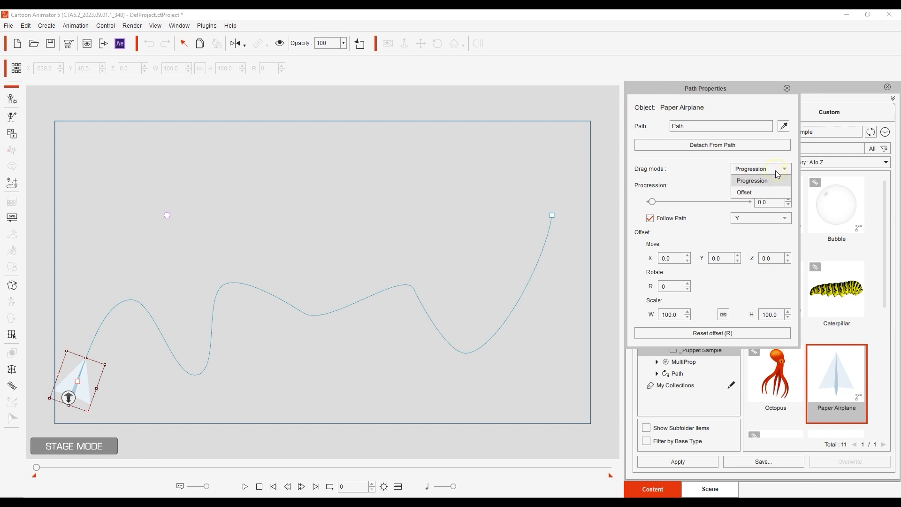
pyautogui.click(755, 172)
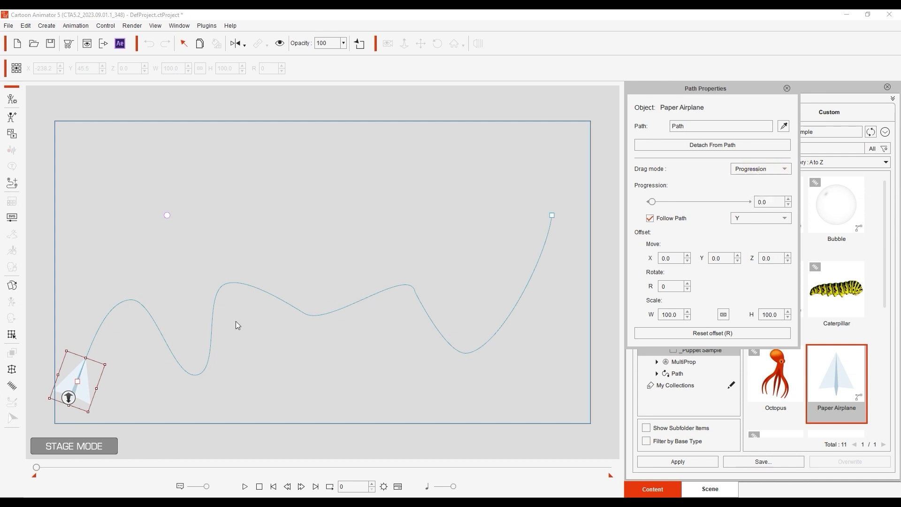
pyautogui.moveTo(90, 365); pyautogui.dragTo(341, 243)
pyautogui.click(758, 169)
pyautogui.click(754, 189)
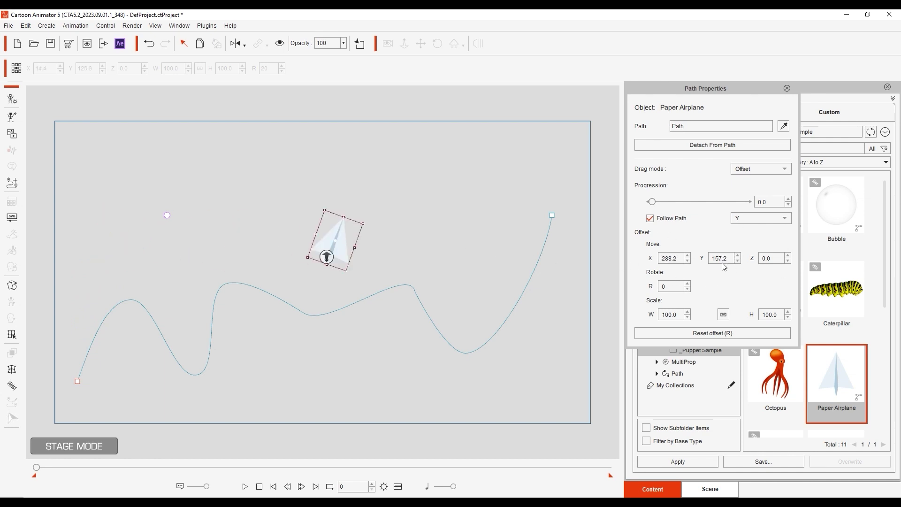
pyautogui.click(731, 332)
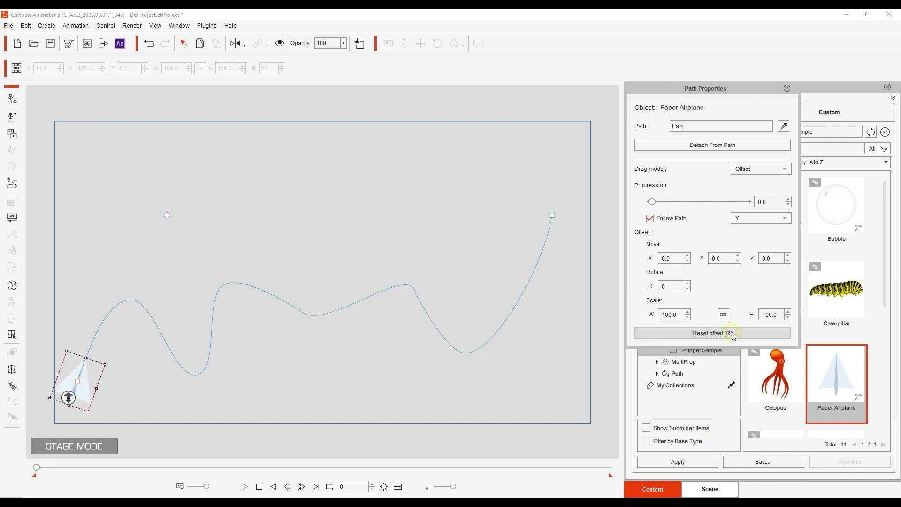
# Step: Set Drag mode back to Progression and key the airplane at the path's end around frame 60
pyautogui.click(768, 170)
pyautogui.click(766, 182)
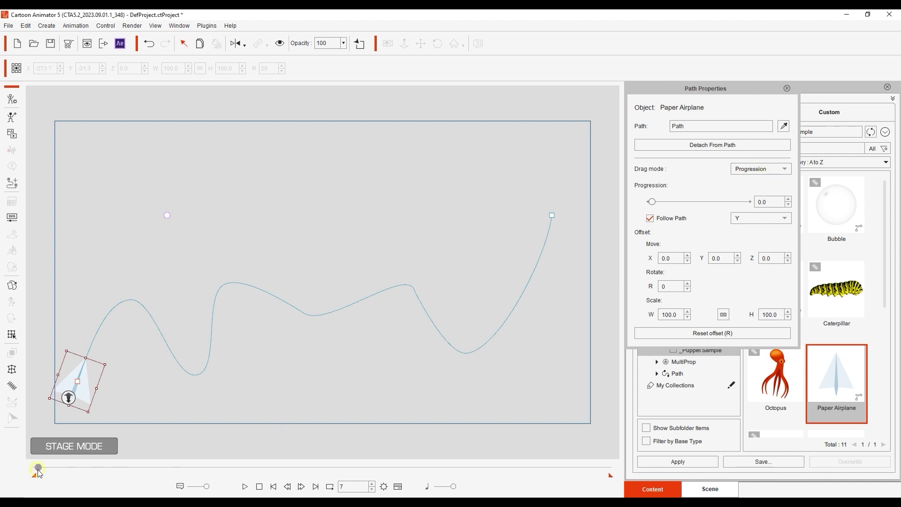
pyautogui.moveTo(38, 468); pyautogui.dragTo(53, 471)
pyautogui.moveTo(652, 202); pyautogui.dragTo(763, 207)
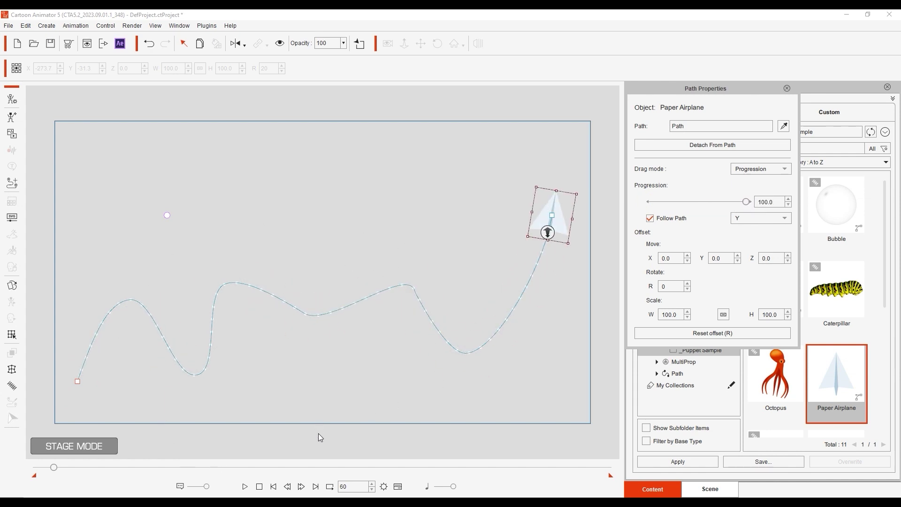
# Step: Play the flight from frame 0 and show the Timeline with its Path_Progress keys
pyautogui.click(259, 486)
pyautogui.click(244, 487)
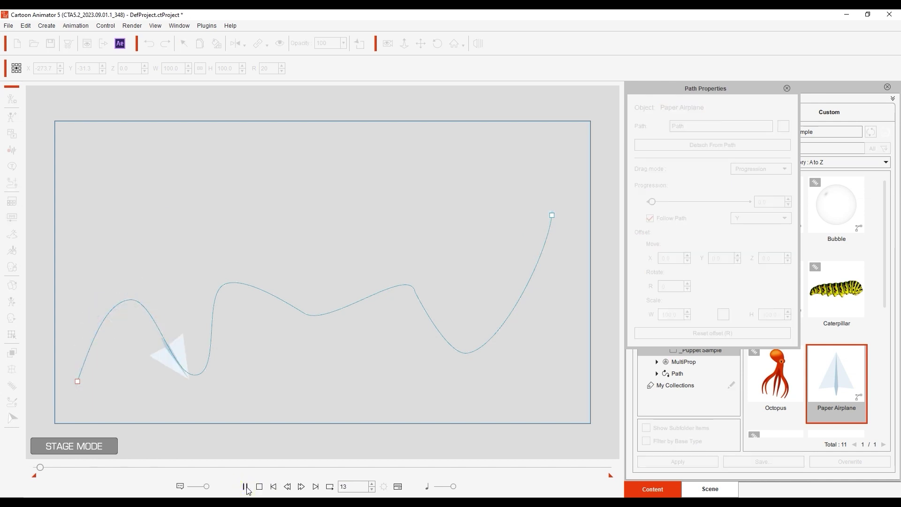
pyautogui.click(259, 487)
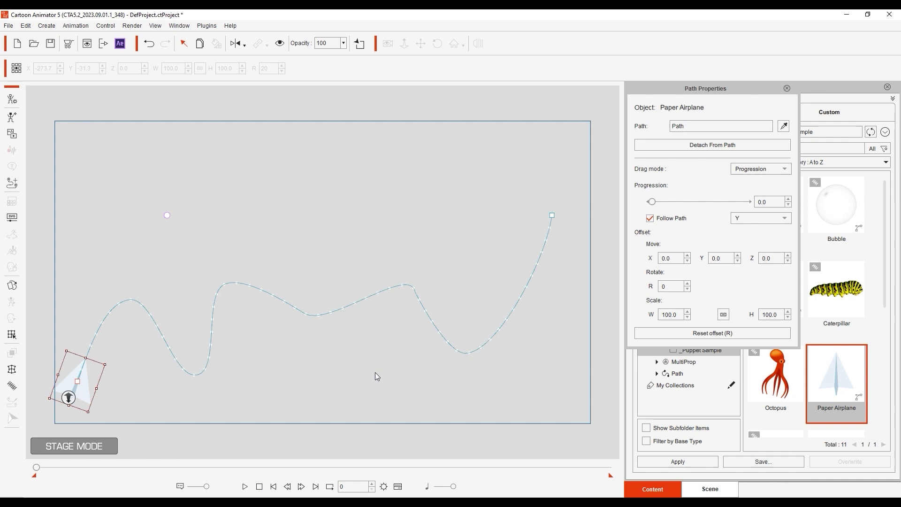
pyautogui.click(398, 486)
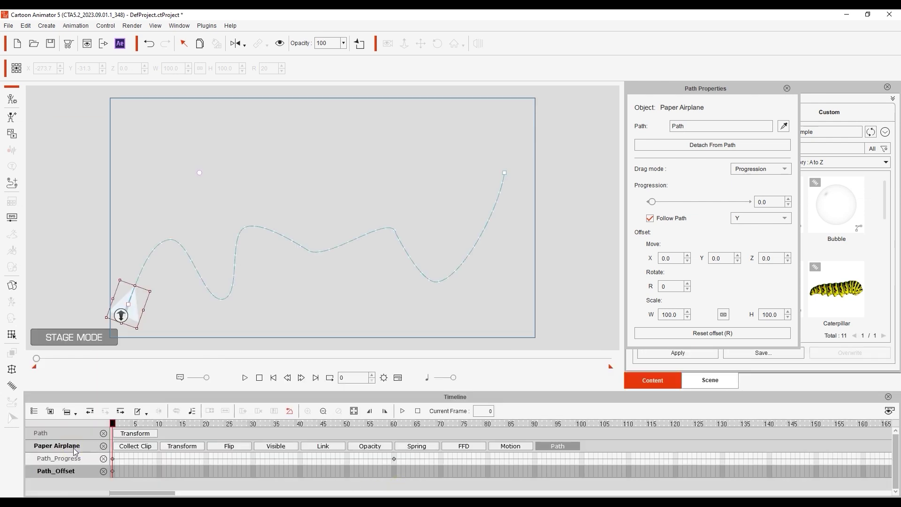
# Step: Apply an Accelerate transition curve to the frame-60 Path_Progress key and preview the flight
pyautogui.moveTo(115, 425); pyautogui.dragTo(394, 439)
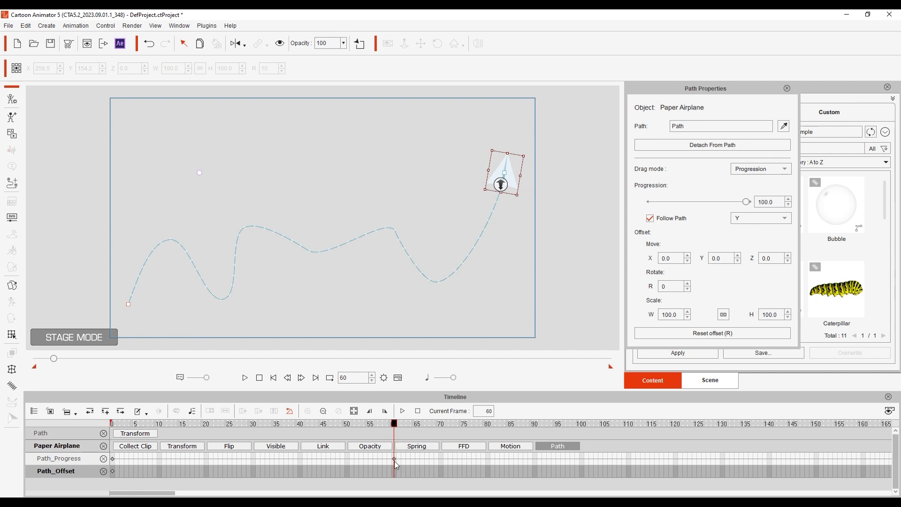
pyautogui.rightClick(394, 462)
pyautogui.click(481, 436)
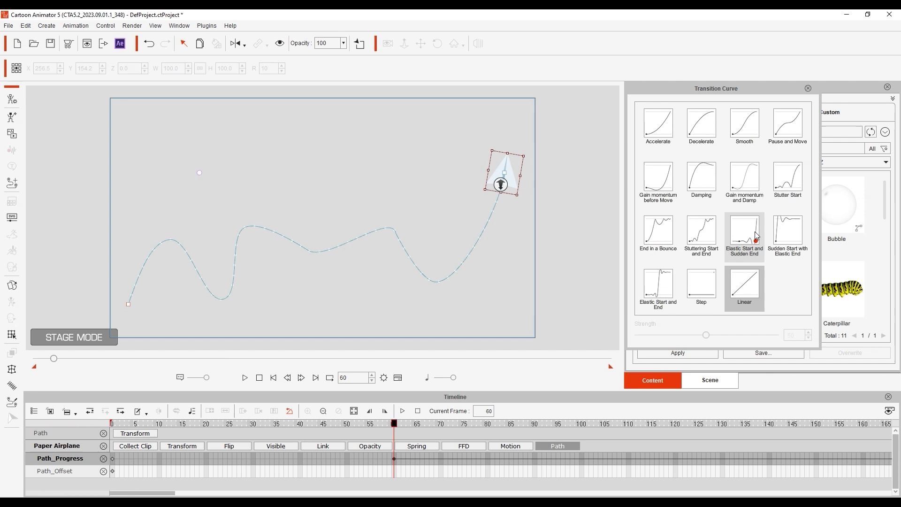
pyautogui.click(259, 377)
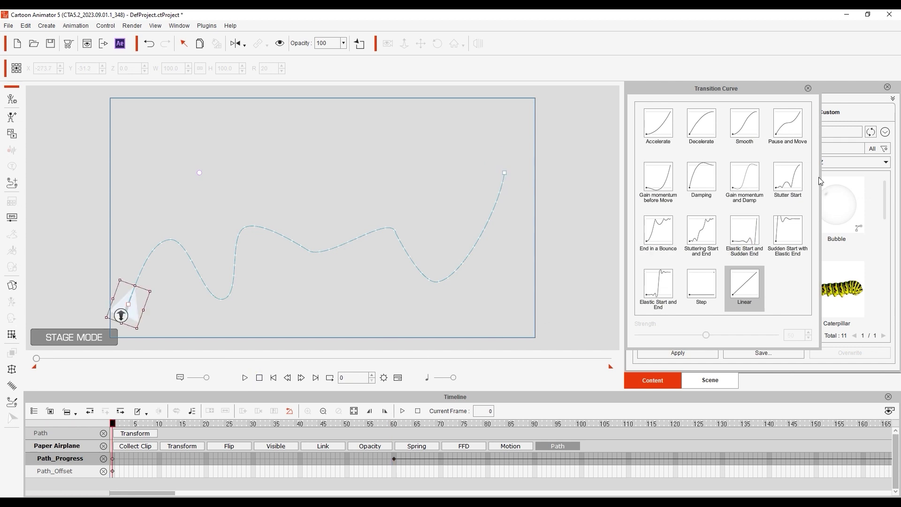
pyautogui.click(659, 135)
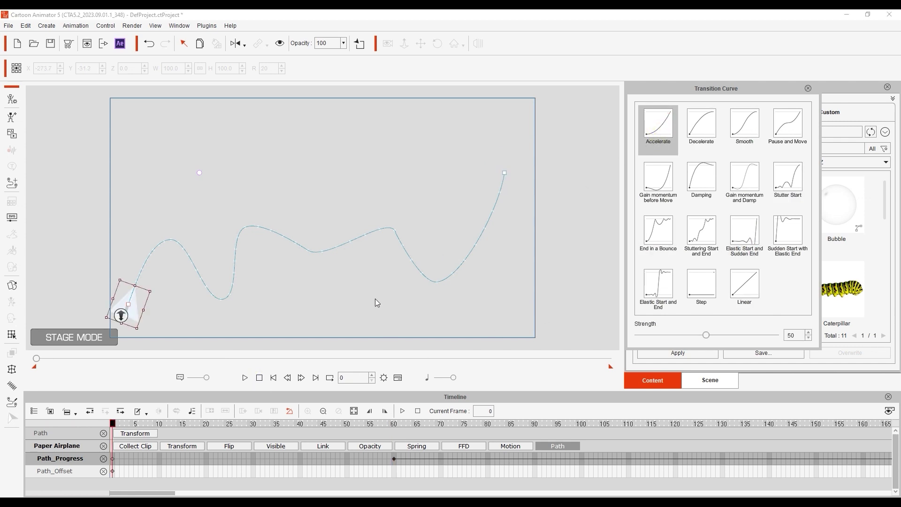
pyautogui.click(245, 377)
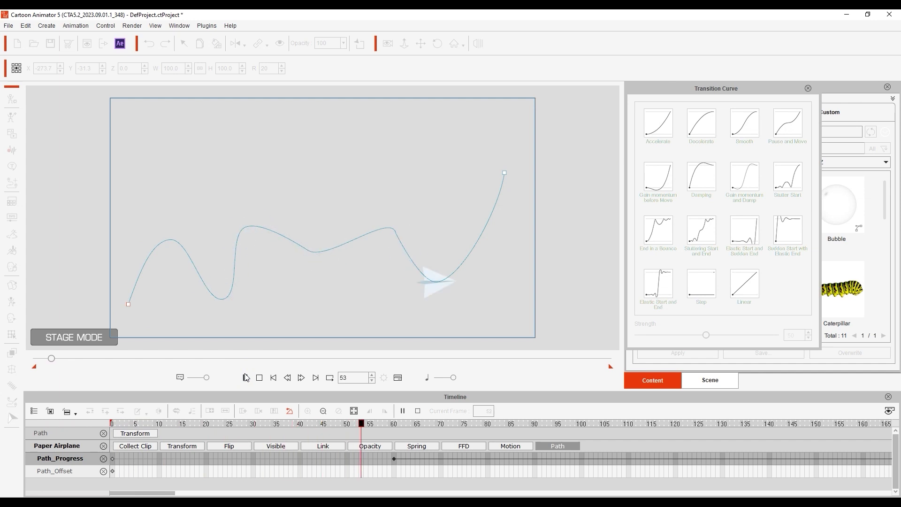
pyautogui.click(259, 378)
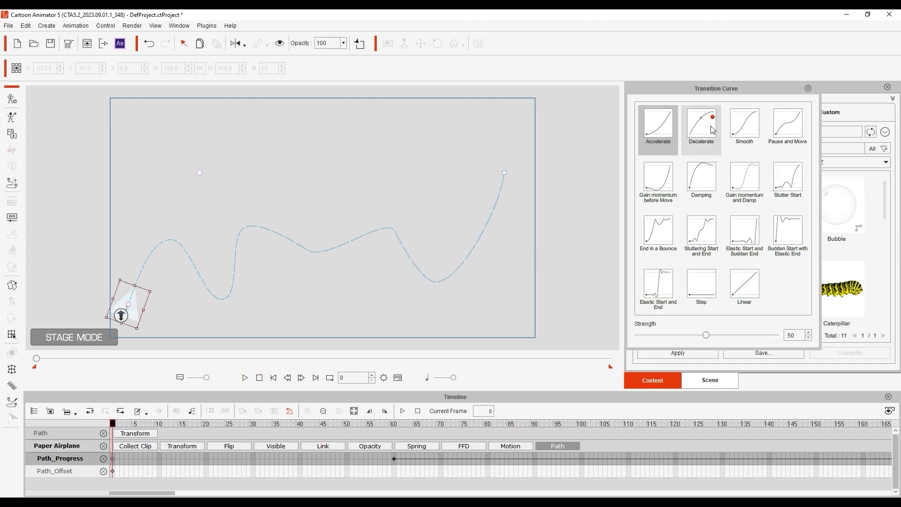
# Step: Switch the easing to Decelerate, then Pause and Move, replaying the flight each time
pyautogui.click(712, 131)
pyautogui.click(245, 378)
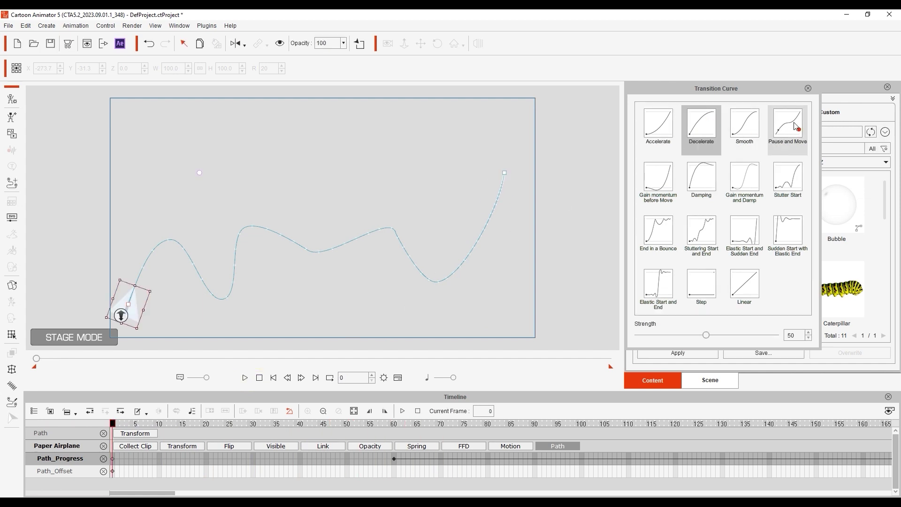
pyautogui.click(245, 378)
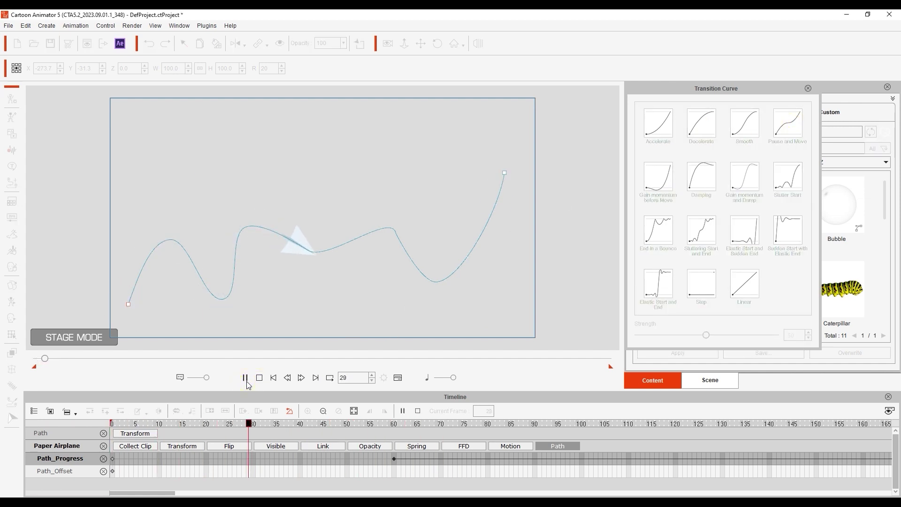
pyautogui.click(260, 378)
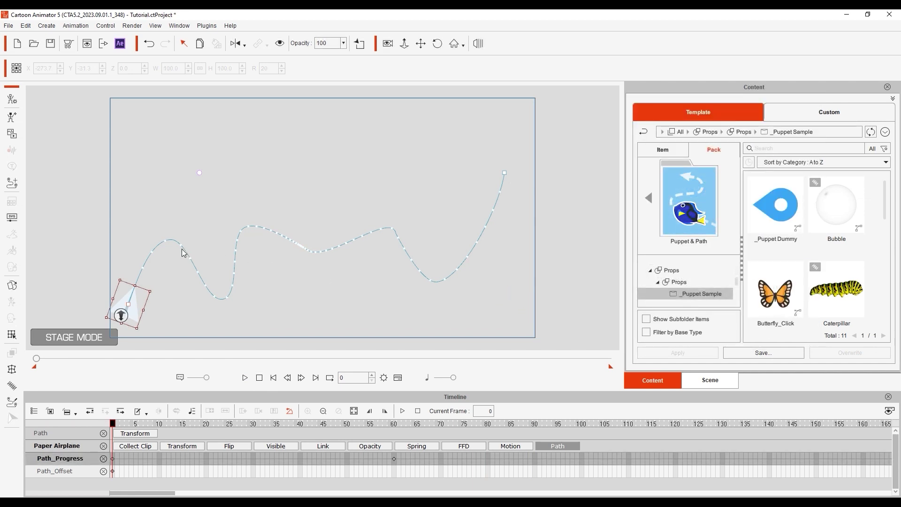
# Step: Generate path keys for the paper airplane from the path's properties, then close them
pyautogui.click(182, 250)
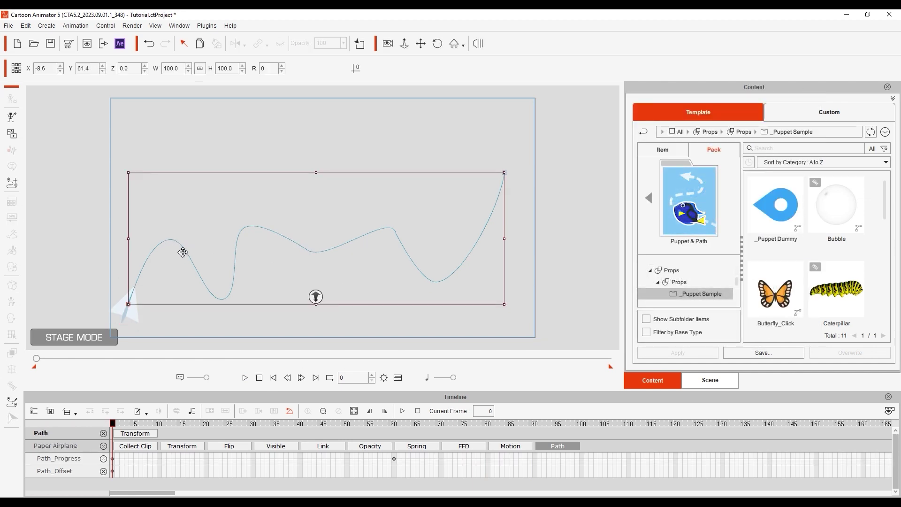
pyautogui.rightClick(185, 249)
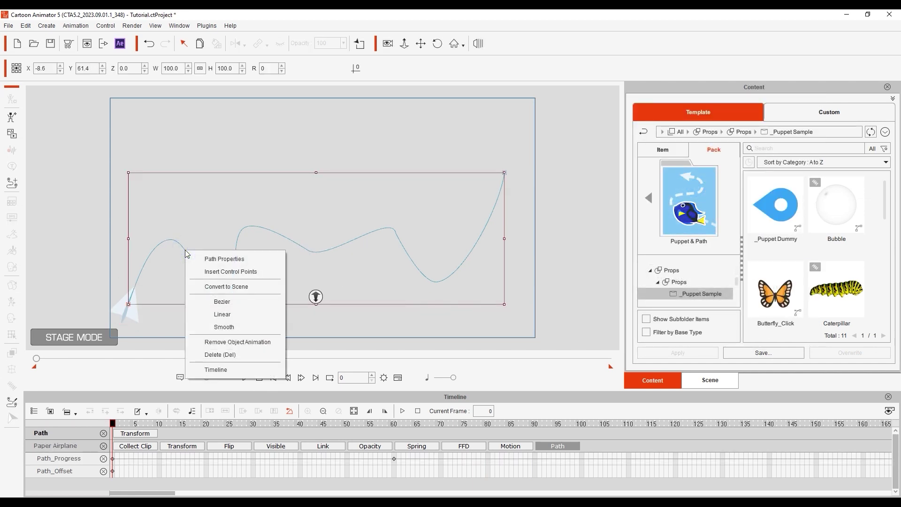
pyautogui.click(265, 261)
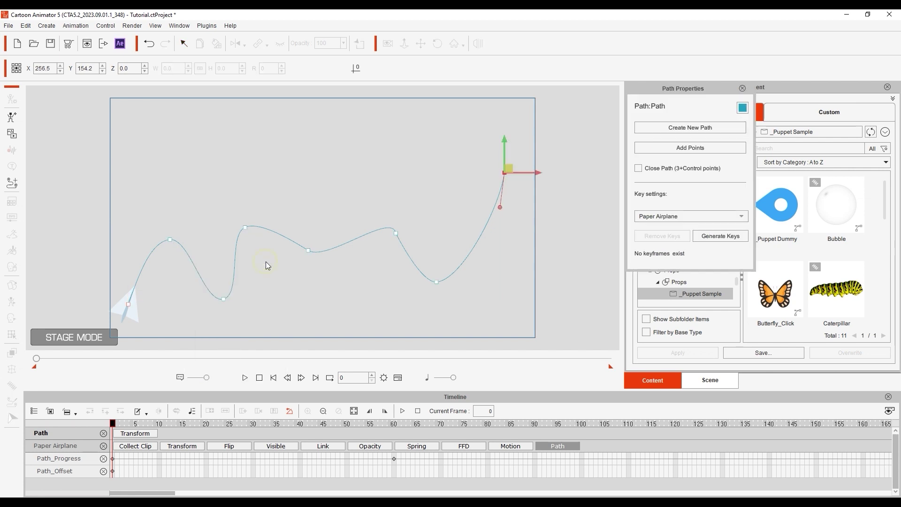
pyautogui.click(722, 237)
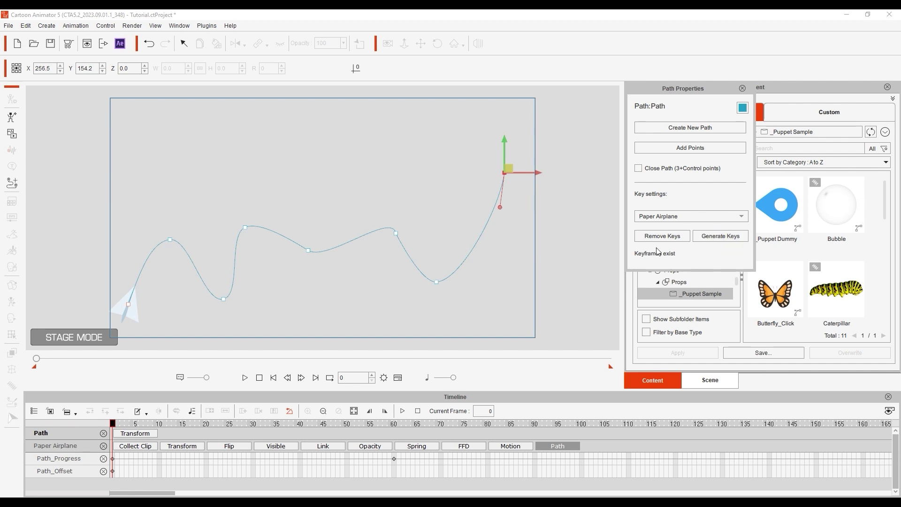
pyautogui.click(742, 89)
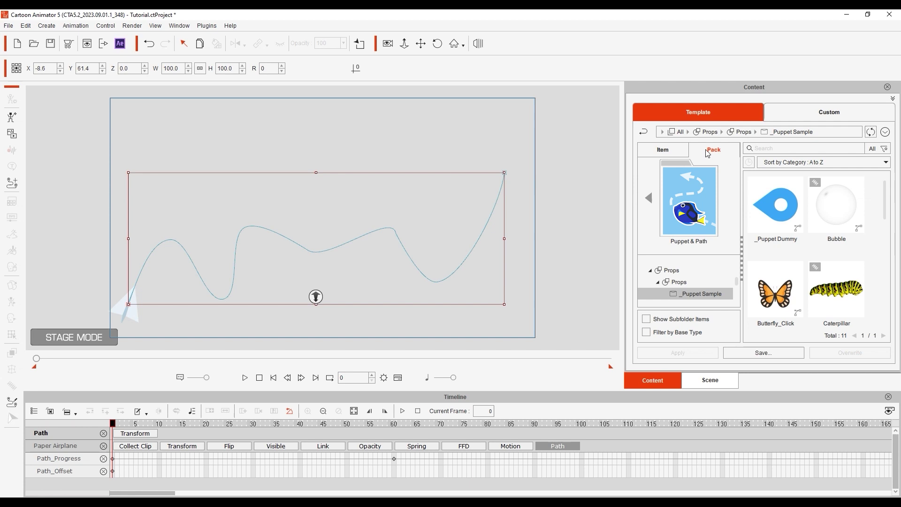
# Step: Save the path to Custom > Props > Path as 'Path' and drop it onto the new project's stage
pyautogui.click(806, 114)
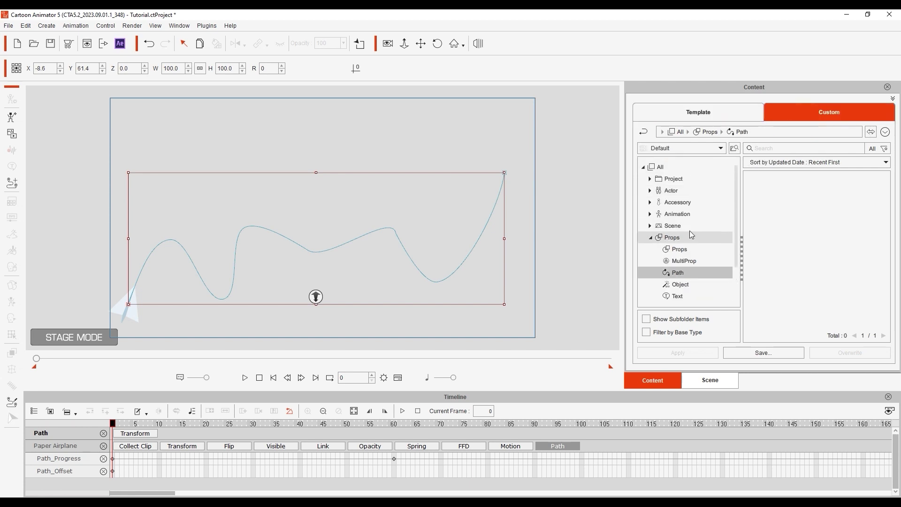
pyautogui.click(675, 238)
pyautogui.click(686, 273)
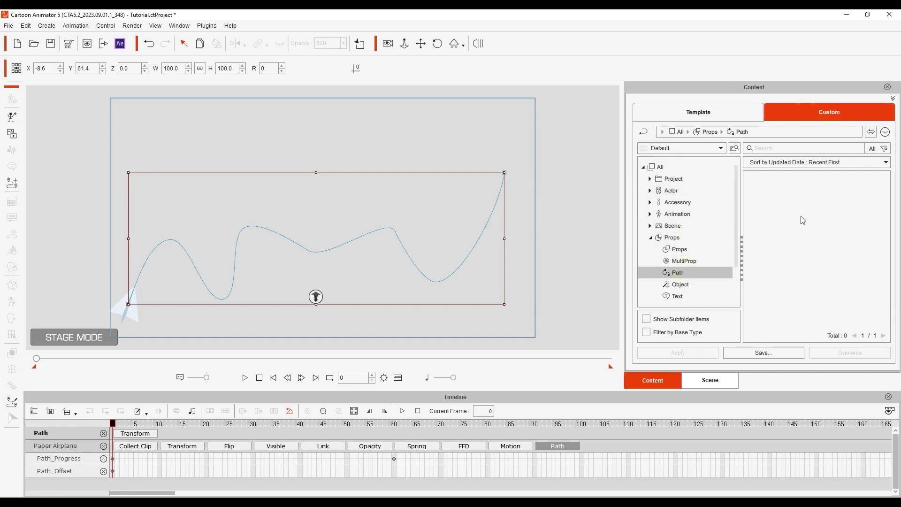
pyautogui.click(781, 353)
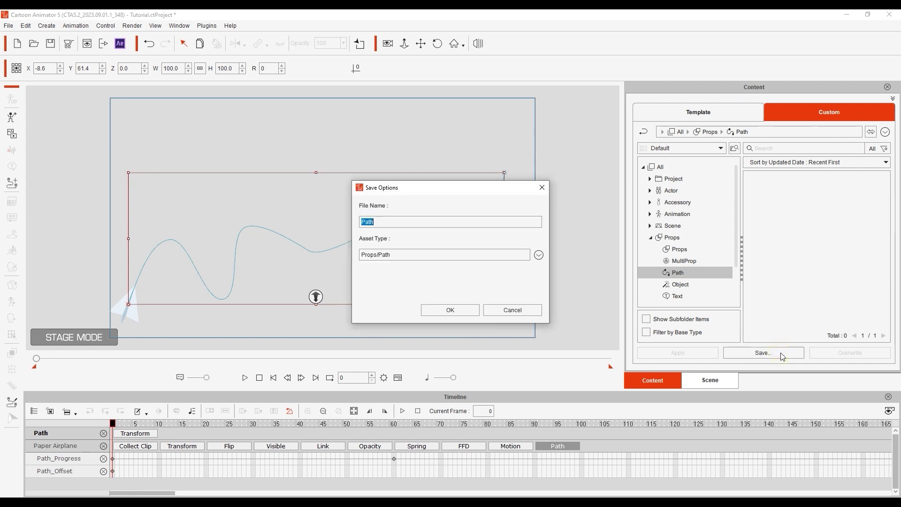
pyautogui.click(469, 310)
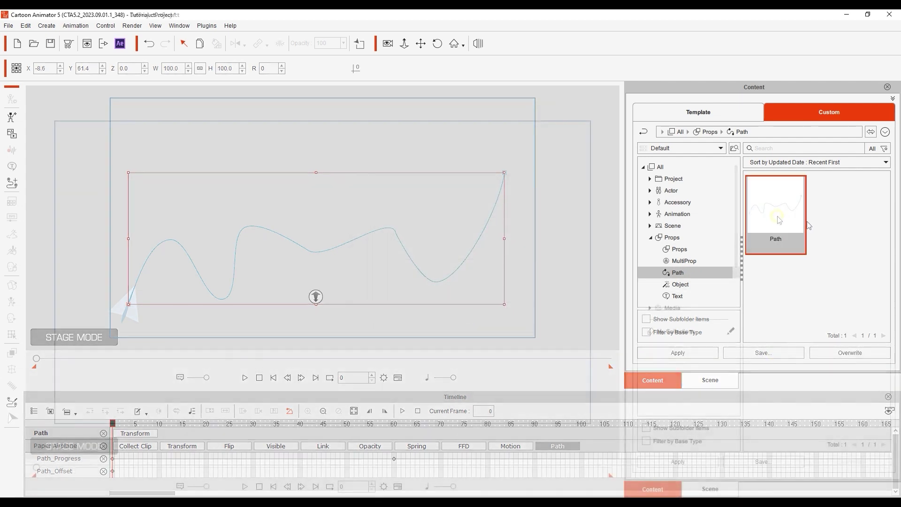
pyautogui.moveTo(776, 213); pyautogui.dragTo(308, 307)
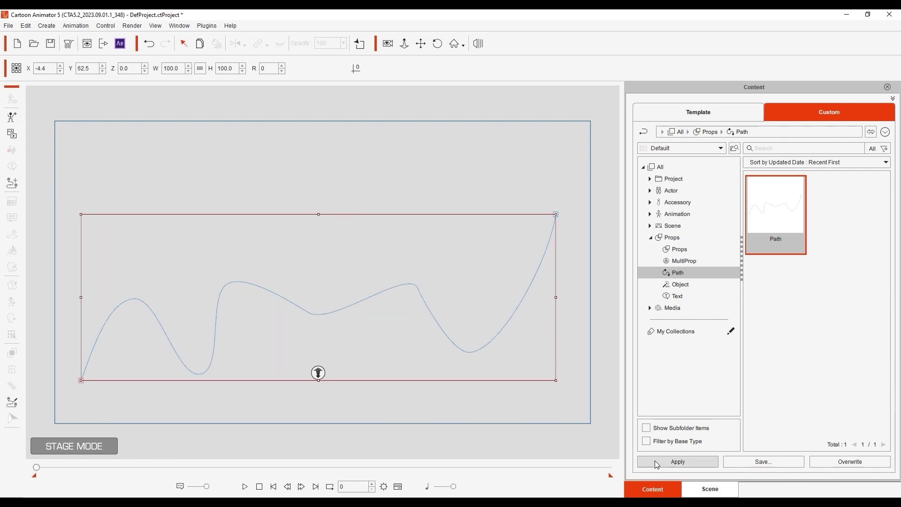
# Step: Add the _Puppet Dummy template prop to the stage and shrink it to about 55%
pyautogui.click(720, 117)
pyautogui.click(785, 224)
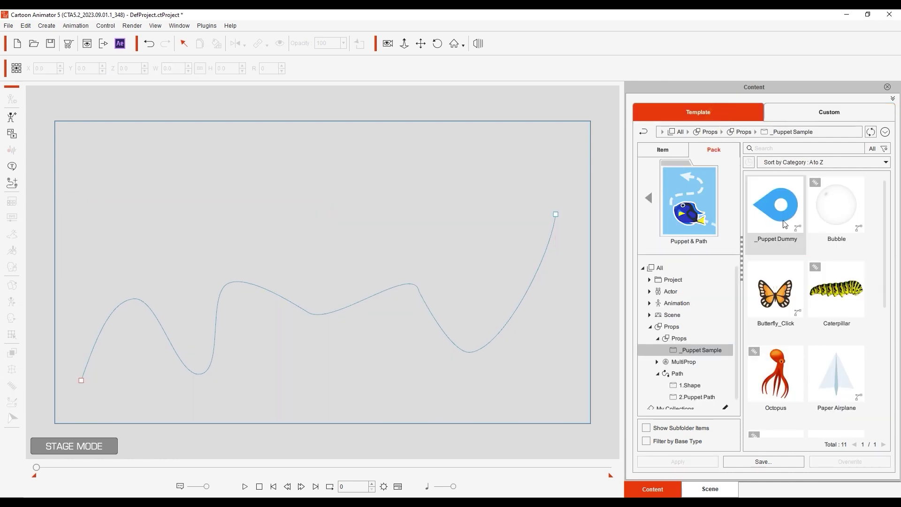
pyautogui.moveTo(786, 221); pyautogui.dragTo(162, 184)
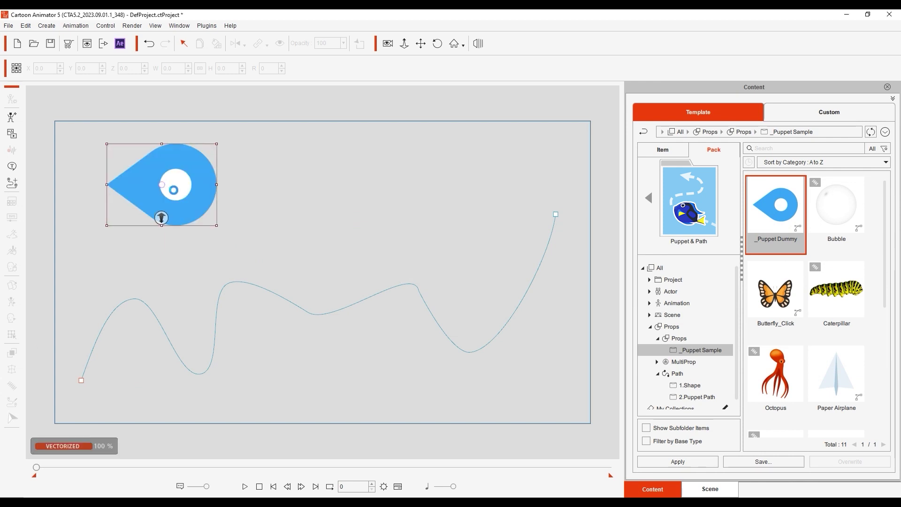
pyautogui.moveTo(212, 221); pyautogui.dragTo(176, 192)
# Step: Attach the Puppet Dummy to the wavy path with Pick Path and play it
pyautogui.rightClick(173, 187)
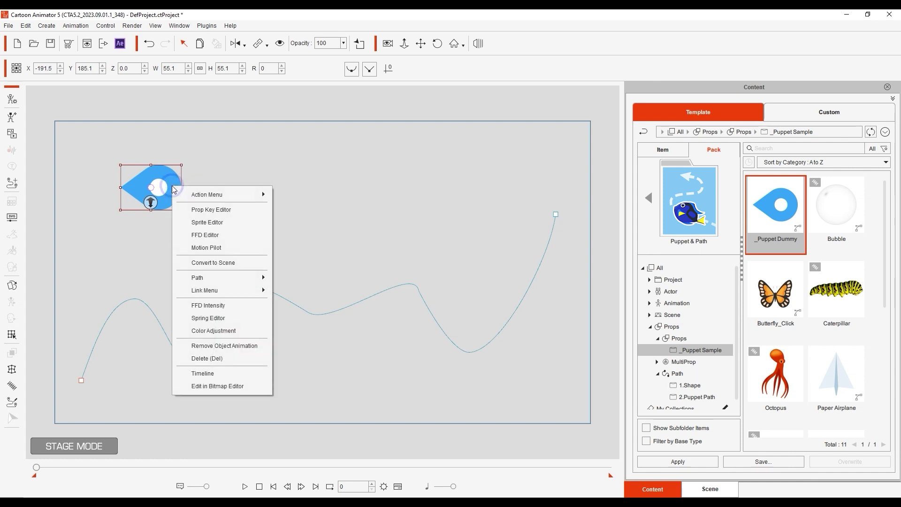
pyautogui.moveTo(242, 278)
pyautogui.click(316, 283)
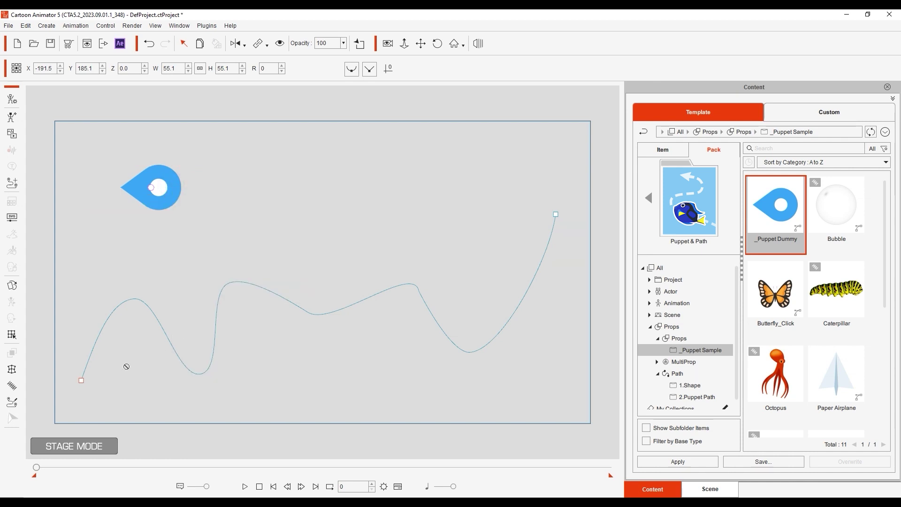
pyautogui.click(81, 380)
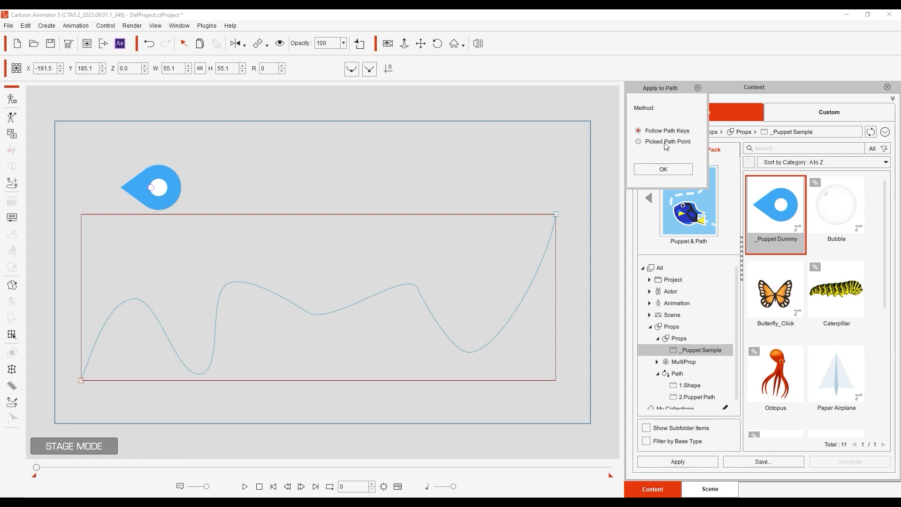
pyautogui.click(676, 168)
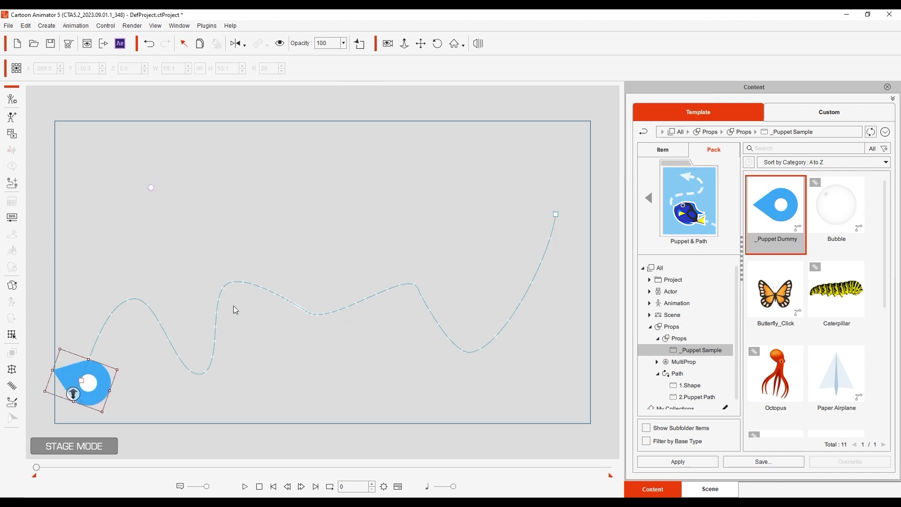
pyautogui.click(245, 487)
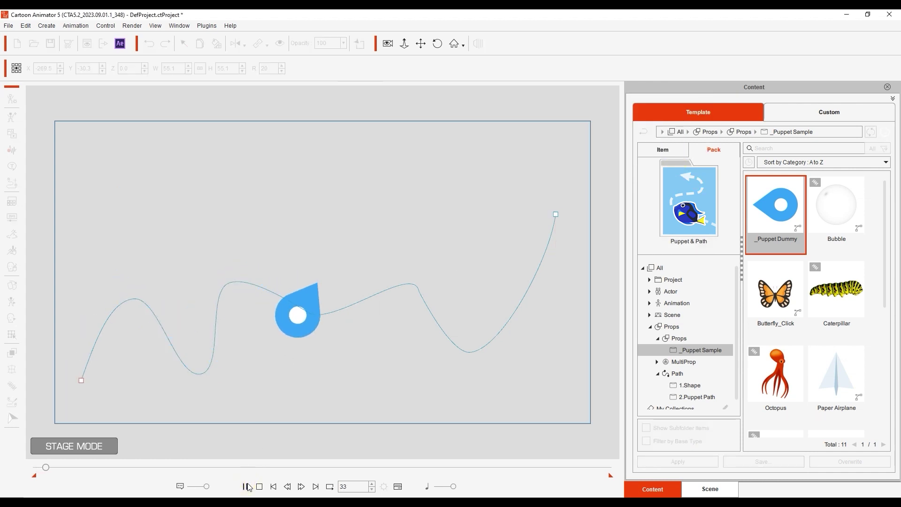
pyautogui.click(260, 486)
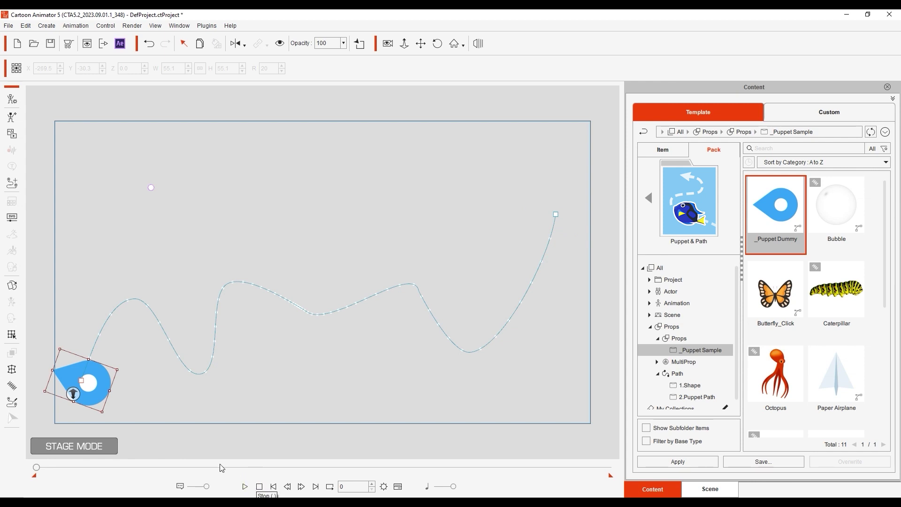
# Step: Set the puppet's Follow Path axis to -X and preview the new orientation
pyautogui.click(12, 402)
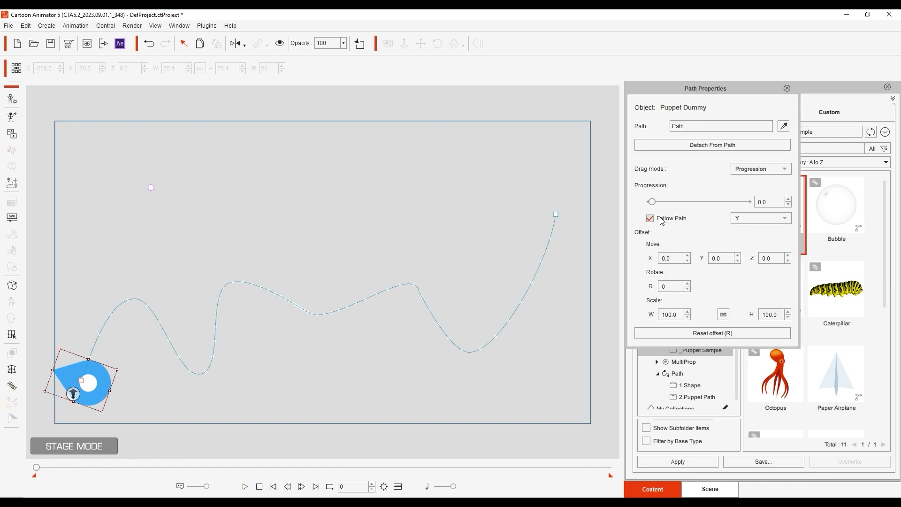
pyautogui.click(774, 223)
pyautogui.click(769, 254)
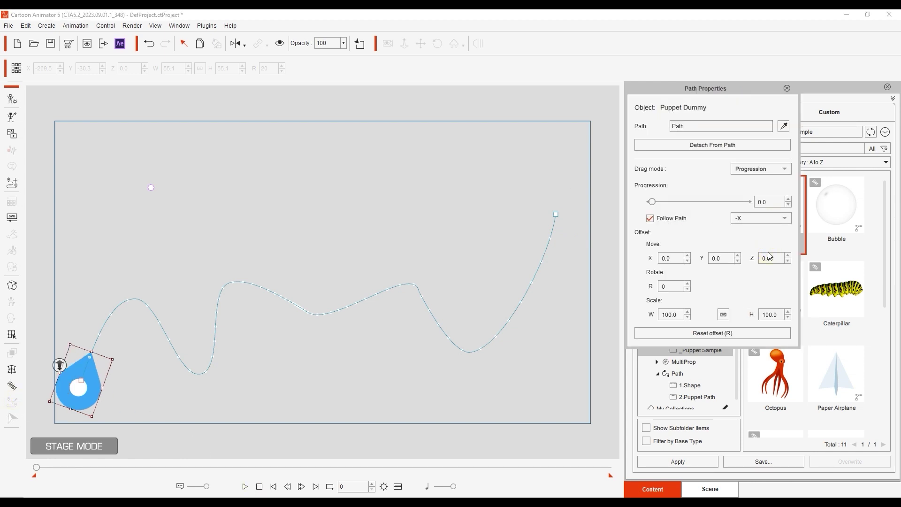
pyautogui.click(246, 487)
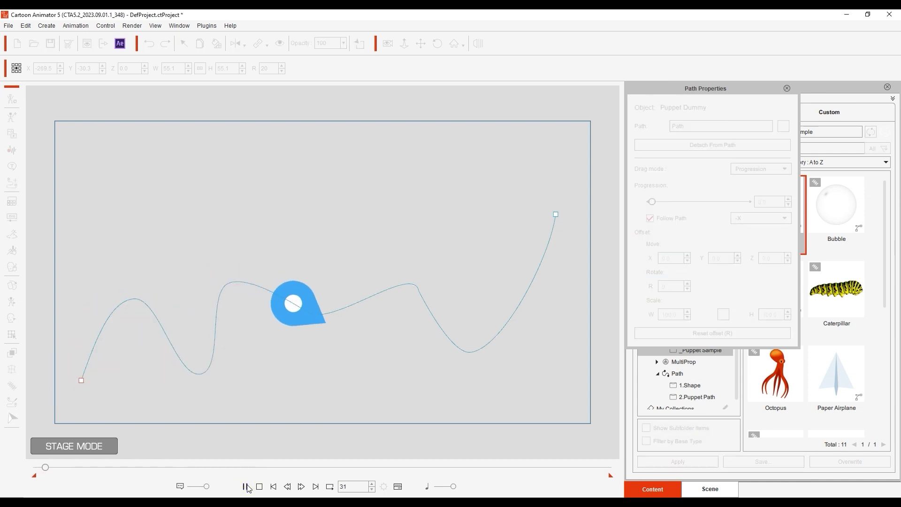
pyautogui.click(260, 487)
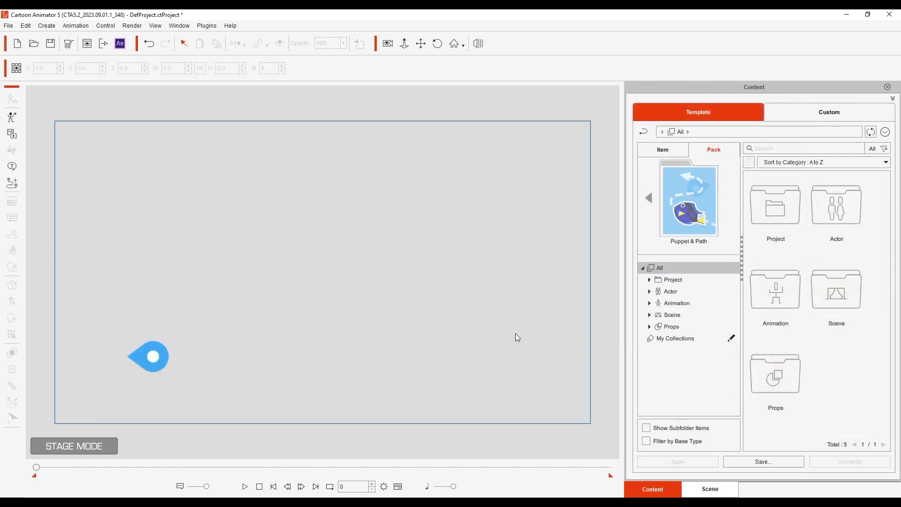
# Step: Place the Battlement template path from Props > Path > 1.Shape on the stage
pyautogui.click(670, 326)
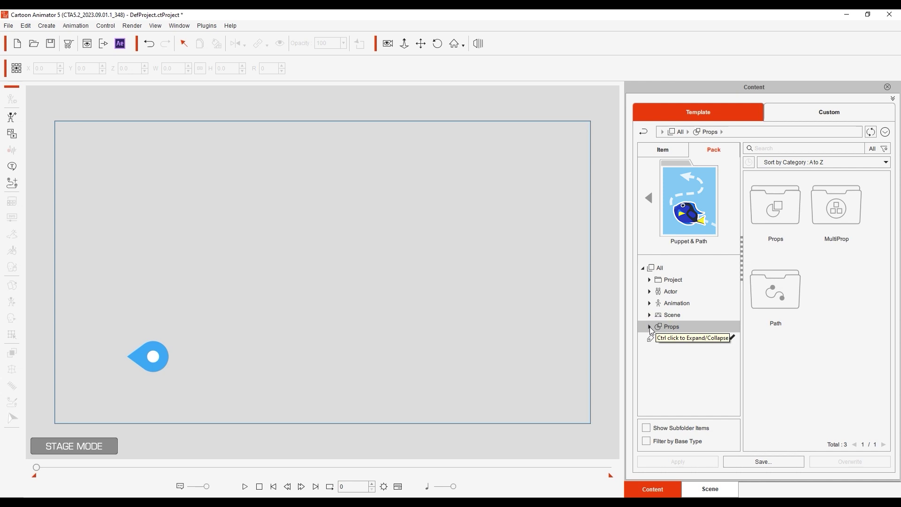
pyautogui.click(649, 326)
pyautogui.click(657, 361)
pyautogui.click(678, 362)
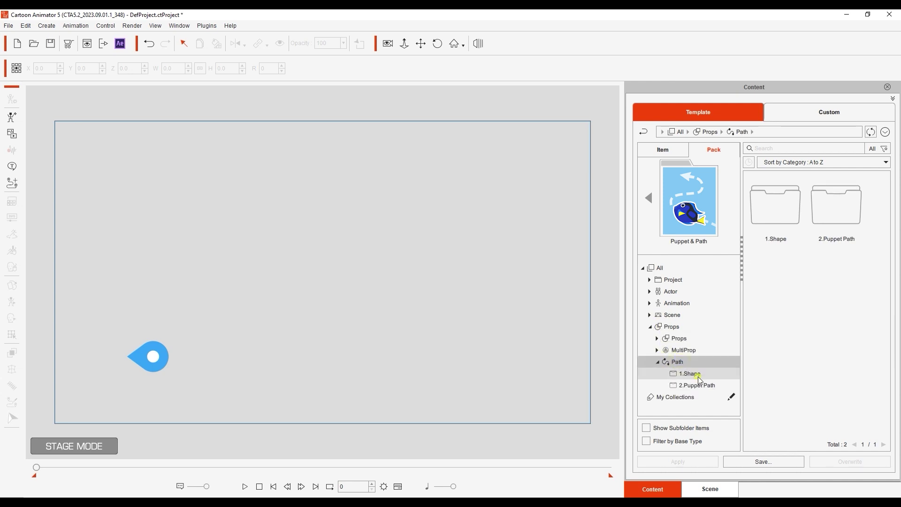
pyautogui.click(692, 374)
pyautogui.scroll(-5, 879, 227)
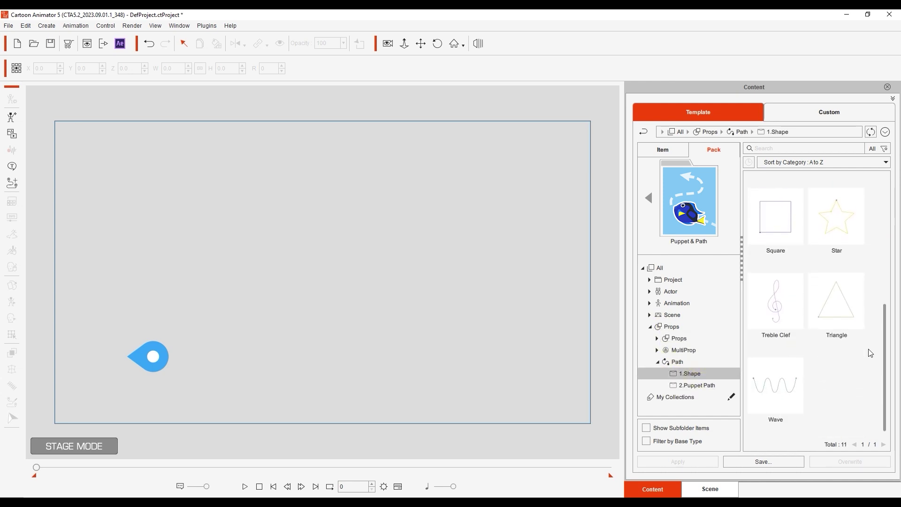
pyautogui.scroll(5, 880, 228)
pyautogui.scroll(1, 879, 221)
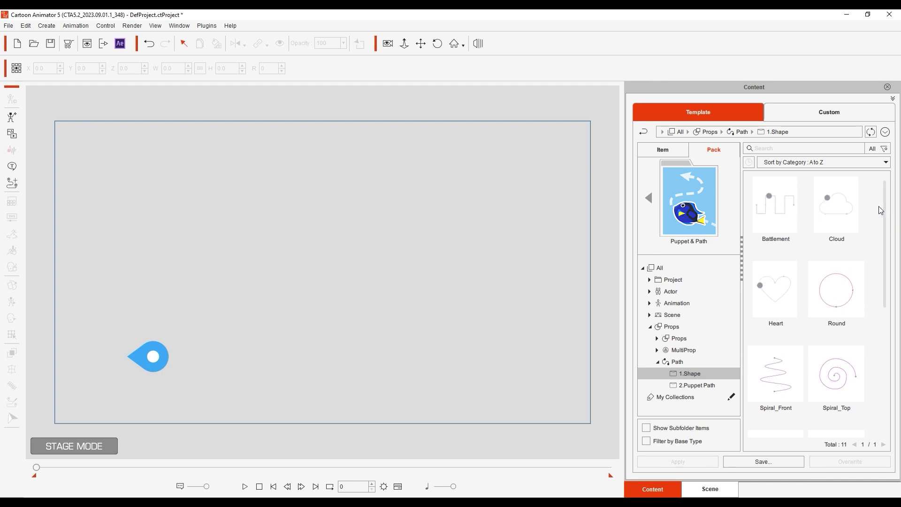
pyautogui.click(761, 226)
pyautogui.moveTo(761, 226); pyautogui.dragTo(343, 252)
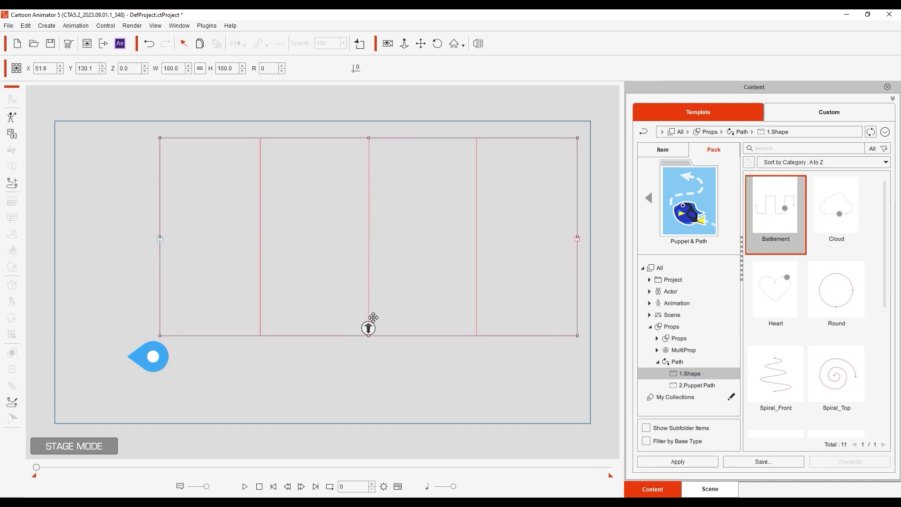
# Step: Attach the Puppet Dummy to the Battlement path and play it
pyautogui.click(370, 324)
pyautogui.click(245, 487)
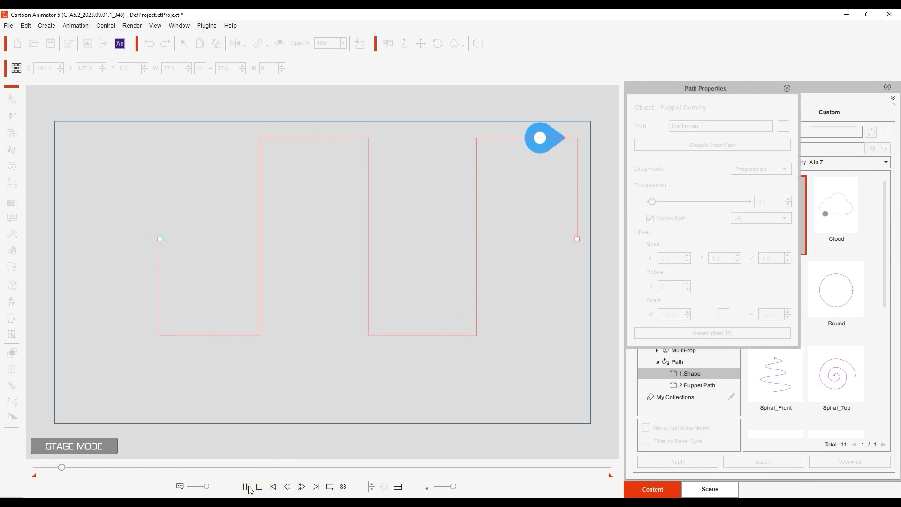
pyautogui.click(260, 486)
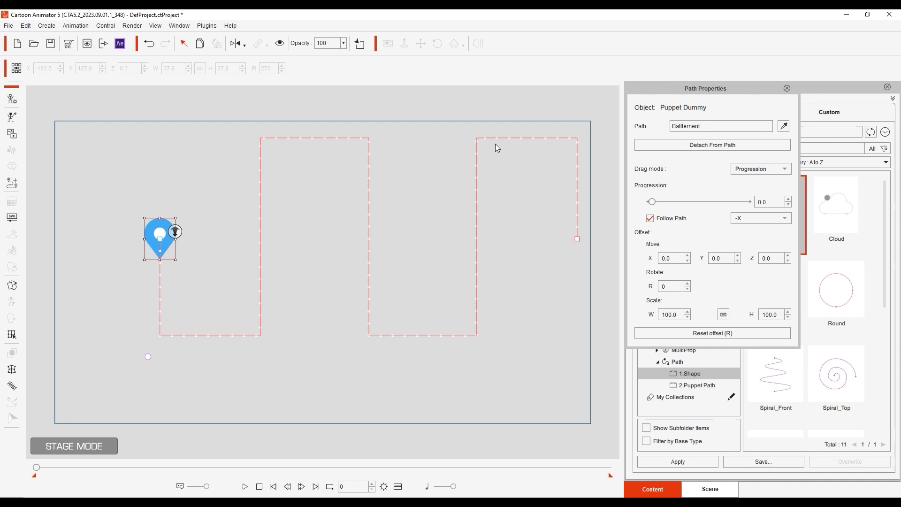
# Step: Drag one Battlement corner down into a diagonal slope, preview, then add the Spiral_Front path
pyautogui.doubleClick(367, 140)
pyautogui.moveTo(373, 134); pyautogui.dragTo(374, 201)
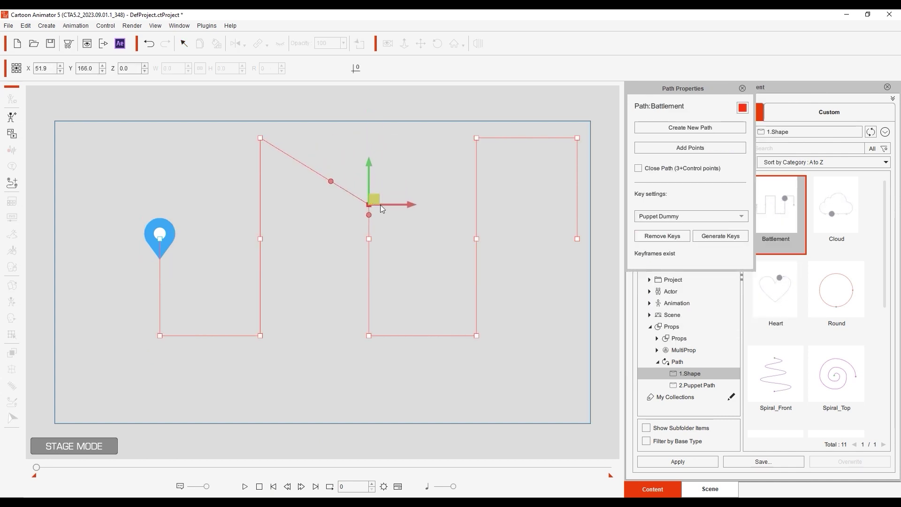
pyautogui.click(245, 486)
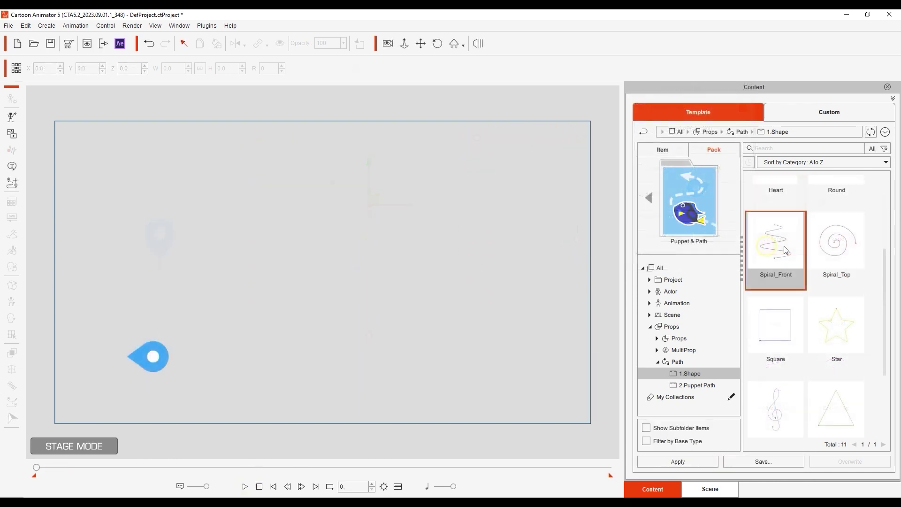
pyautogui.moveTo(776, 249); pyautogui.dragTo(403, 242)
# Step: Attach the pin to the spiral path with Follow Path checked and play it
pyautogui.click(141, 362)
pyautogui.rightClick(147, 354)
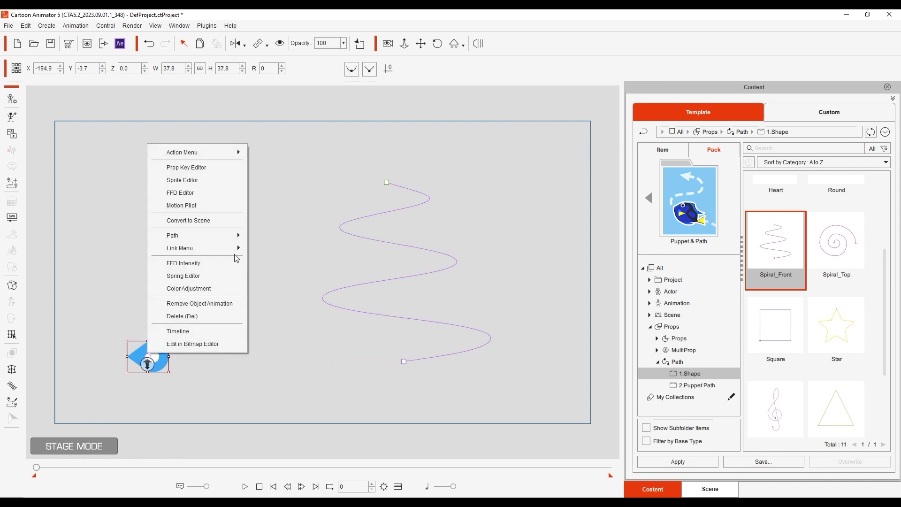
pyautogui.click(264, 237)
pyautogui.click(405, 362)
pyautogui.click(661, 172)
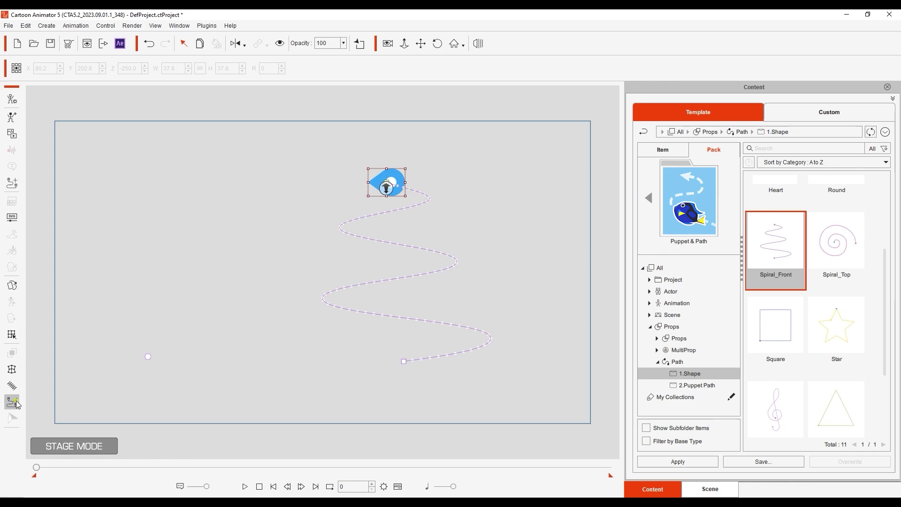
pyautogui.click(12, 402)
pyautogui.click(650, 218)
pyautogui.click(244, 487)
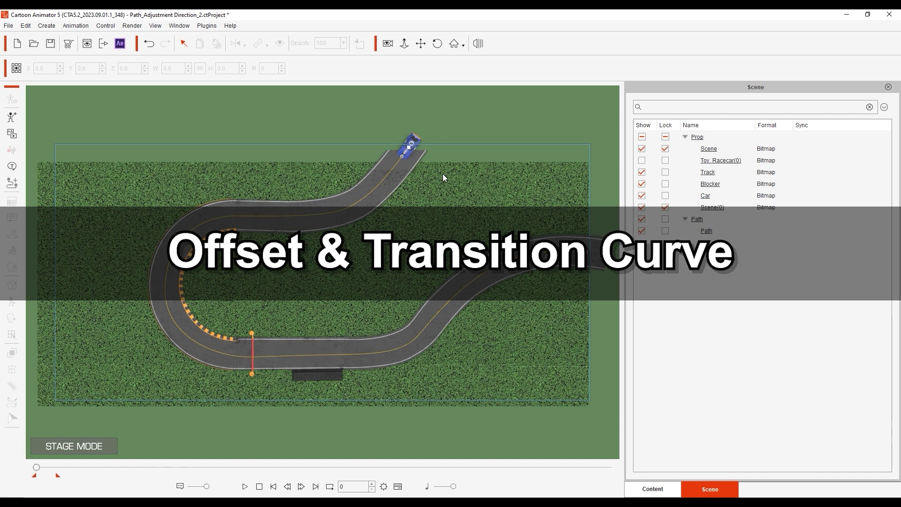
# Step: Play the car around the track, then select it and show its timeline at frame 68
pyautogui.click(245, 486)
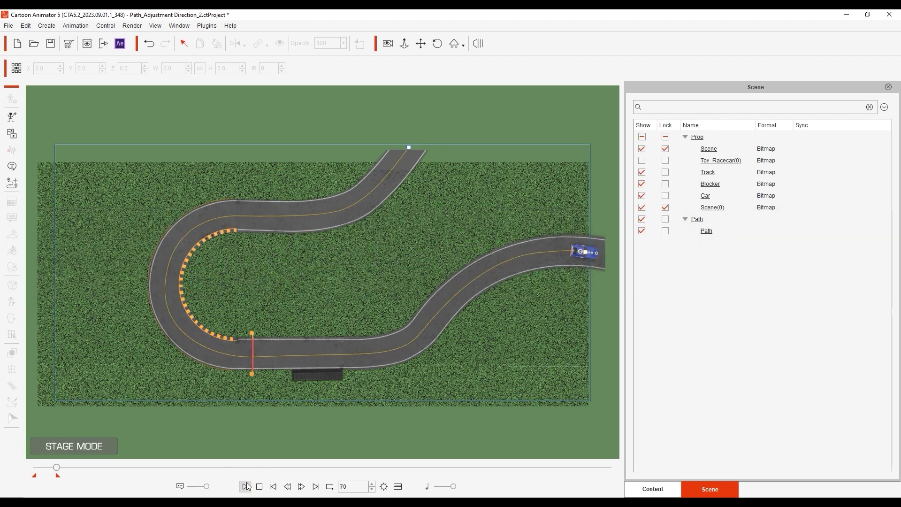
pyautogui.click(259, 487)
pyautogui.click(415, 142)
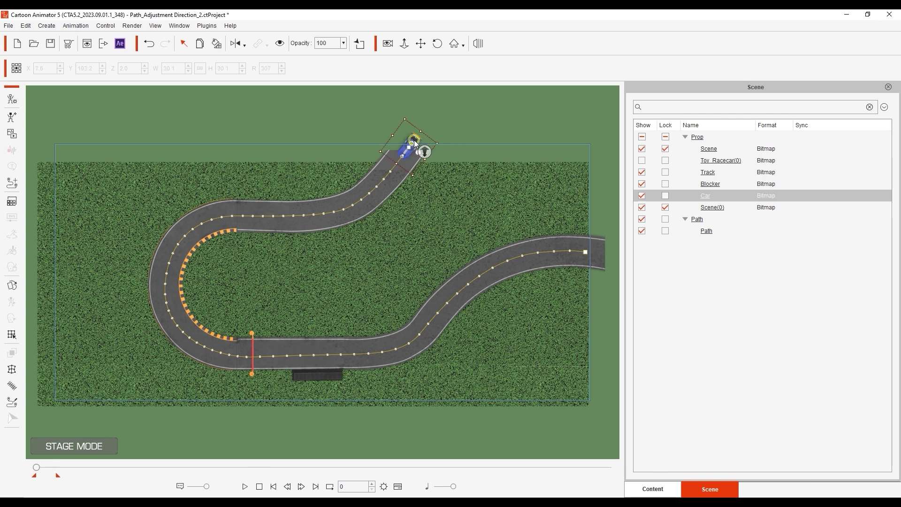
pyautogui.click(398, 486)
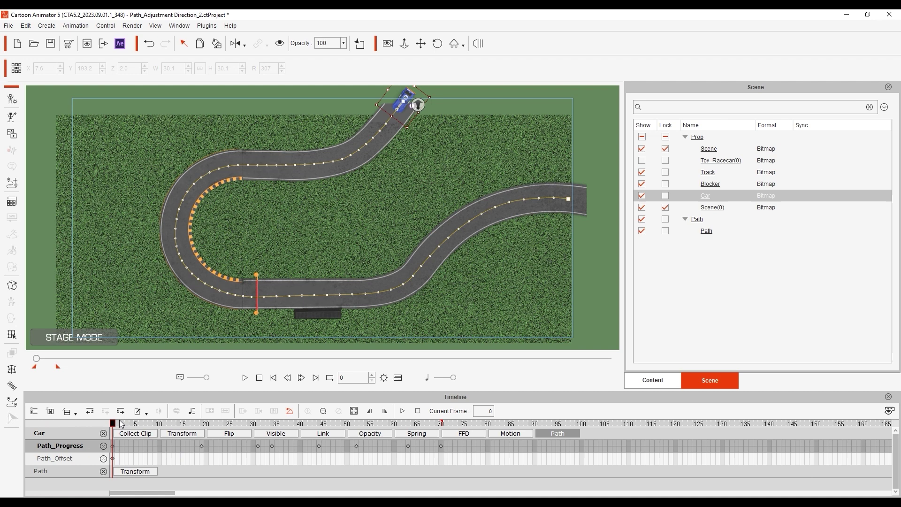
pyautogui.moveTo(112, 424); pyautogui.dragTo(103, 445)
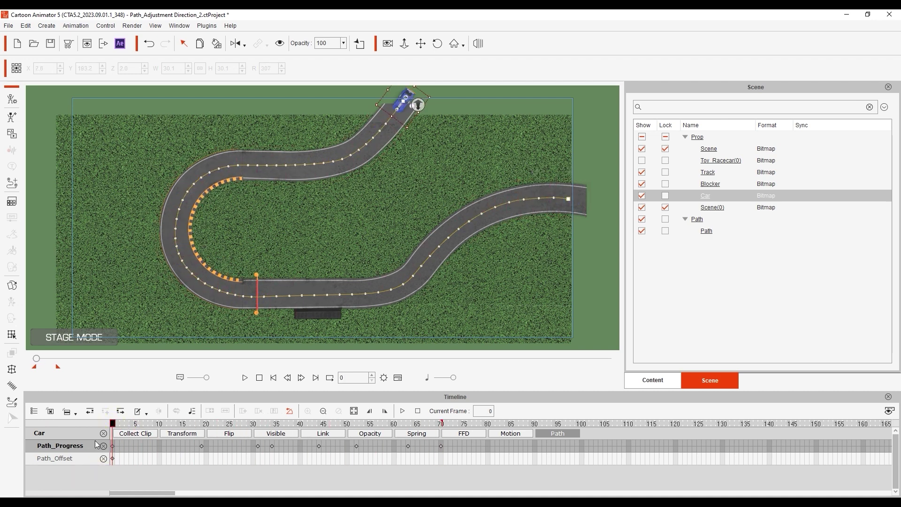
# Step: Key the car's Path_Offset at frame 15, then rotate it sideways to R 272 at frame 30
pyautogui.click(12, 402)
pyautogui.moveTo(125, 425); pyautogui.dragTo(183, 461)
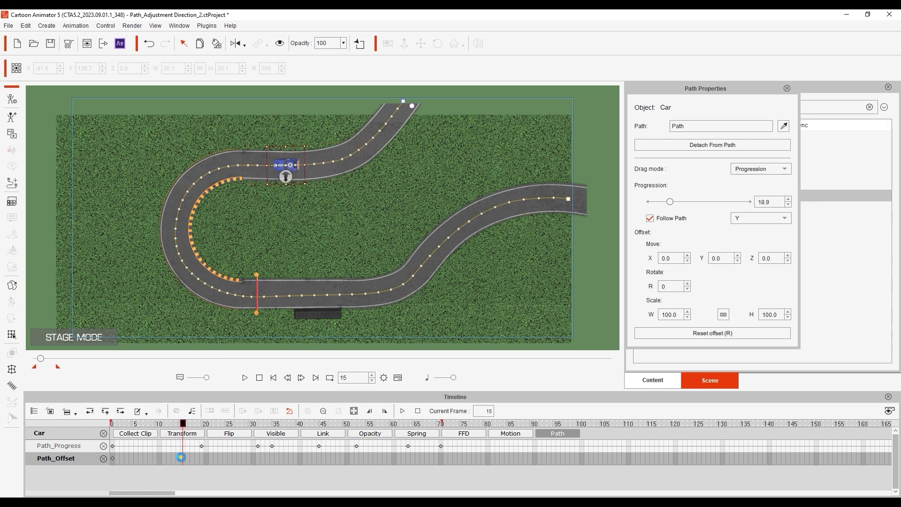
pyautogui.click(183, 459)
pyautogui.moveTo(190, 425); pyautogui.dragTo(252, 429)
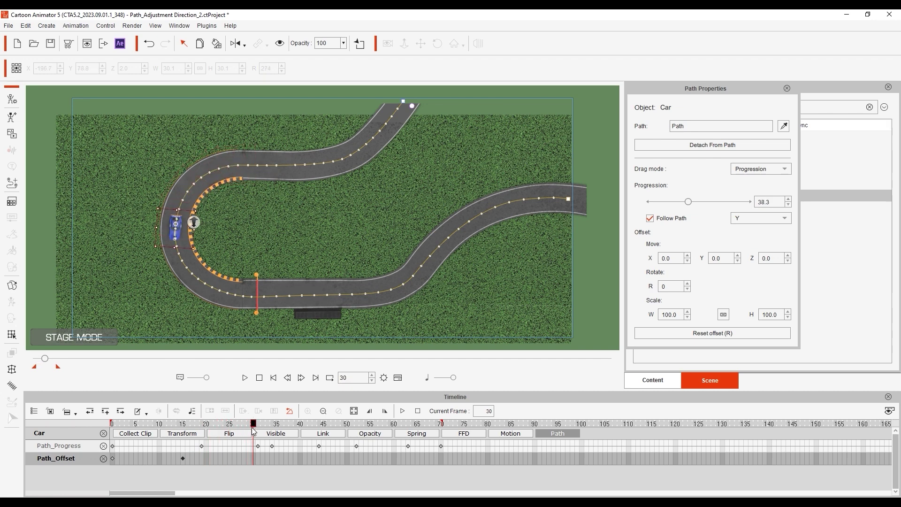
pyautogui.moveTo(151, 245); pyautogui.dragTo(200, 269)
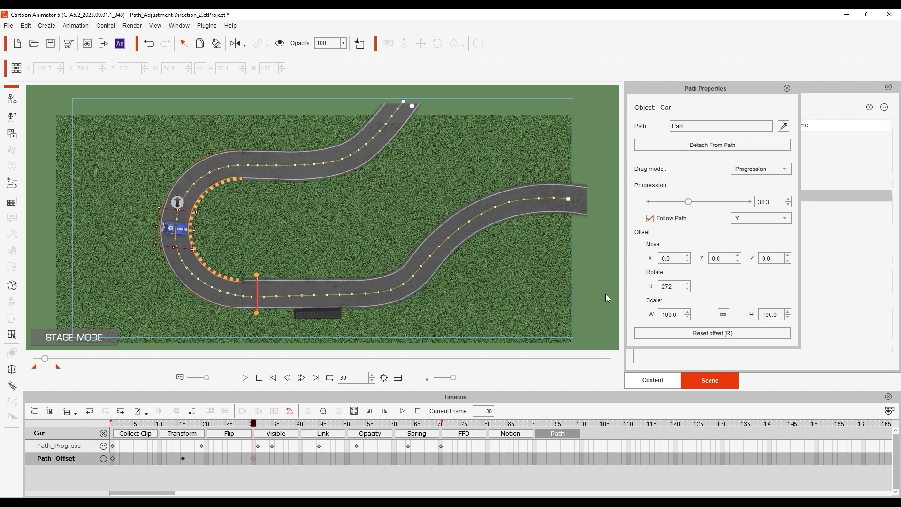
# Step: Reset the path offset at frame 41 and preview the drift from the start
pyautogui.moveTo(253, 424); pyautogui.dragTo(309, 432)
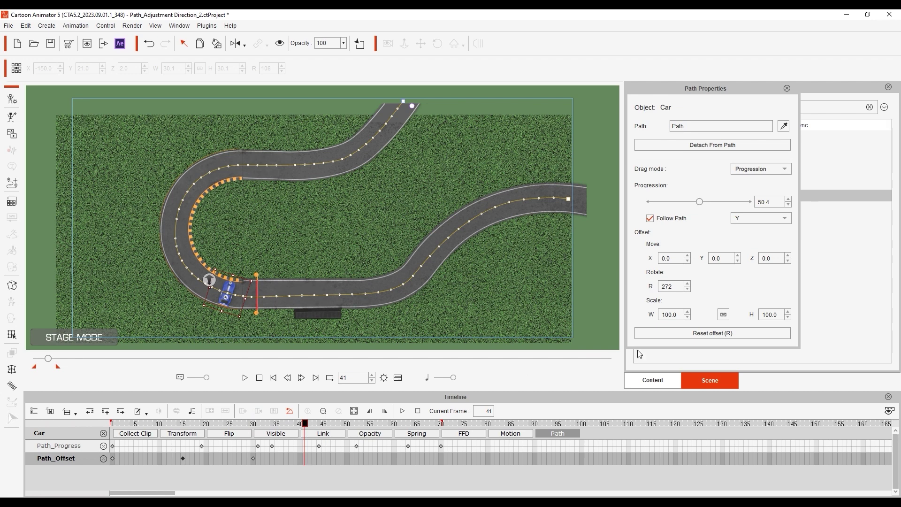
pyautogui.click(727, 335)
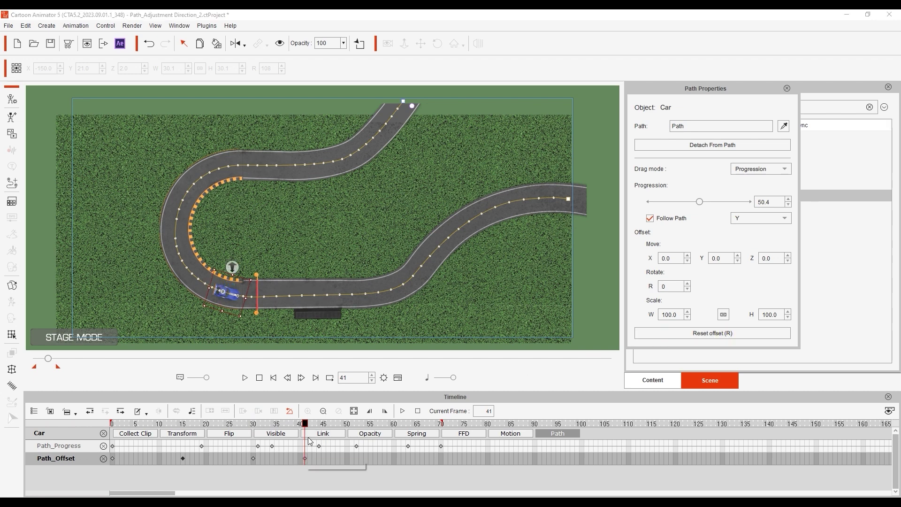
pyautogui.moveTo(305, 424); pyautogui.dragTo(100, 430)
pyautogui.click(245, 378)
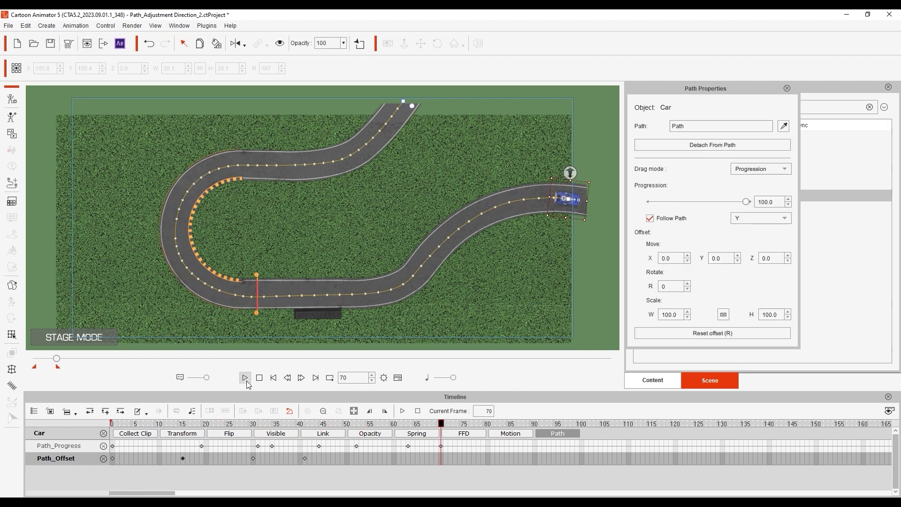
pyautogui.click(245, 378)
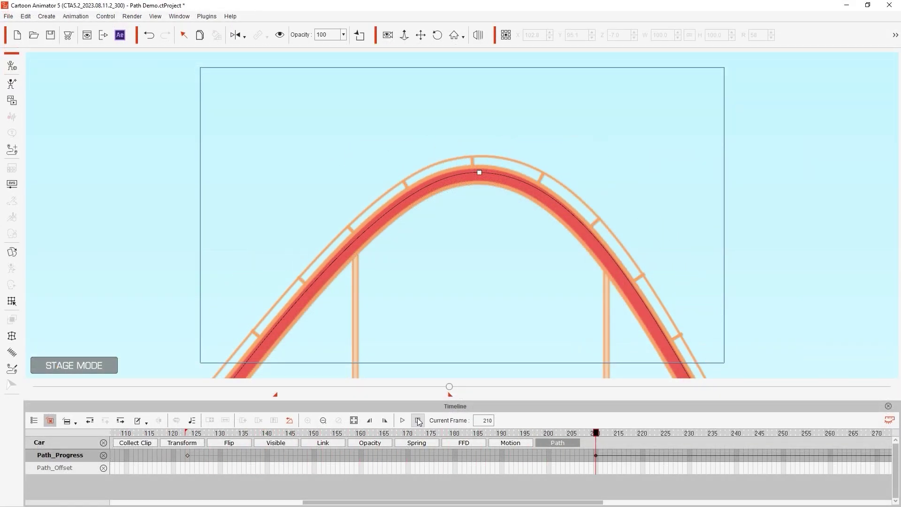
# Step: Key the coaster car's Progression at 14.9 on frame 188 and 15.2 on frame 194
pyautogui.click(493, 434)
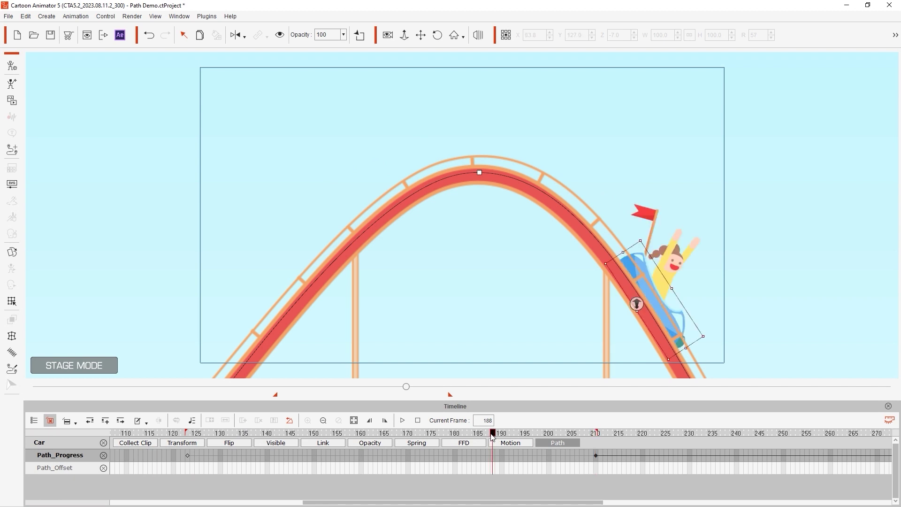
pyautogui.doubleClick(491, 456)
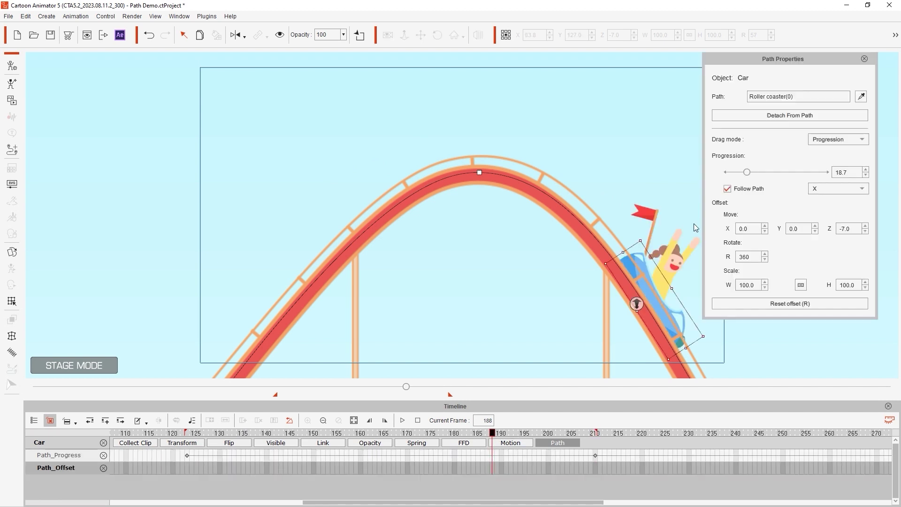
pyautogui.moveTo(750, 173); pyautogui.dragTo(745, 176)
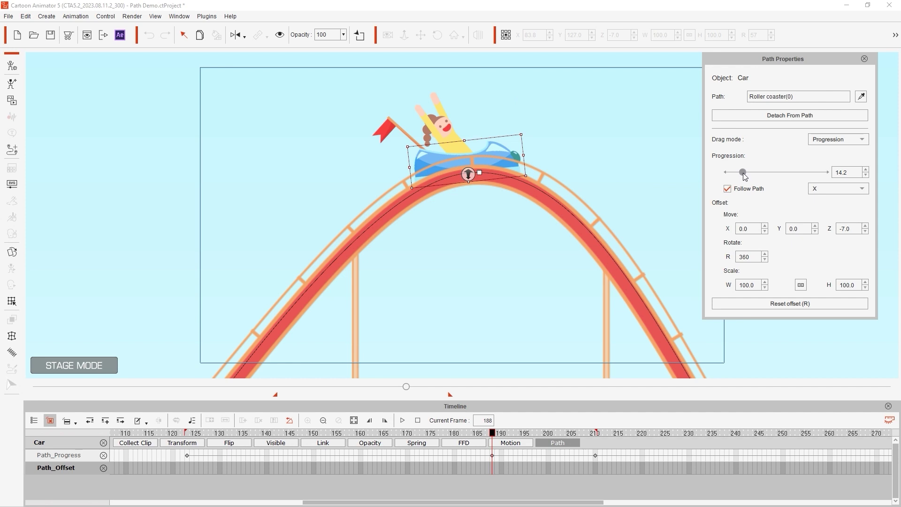
pyautogui.click(866, 170)
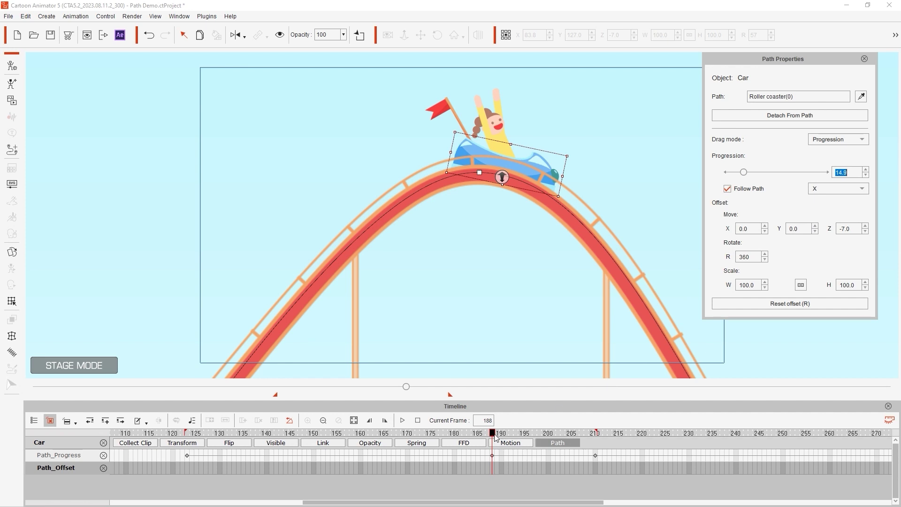
pyautogui.moveTo(492, 433); pyautogui.dragTo(520, 433)
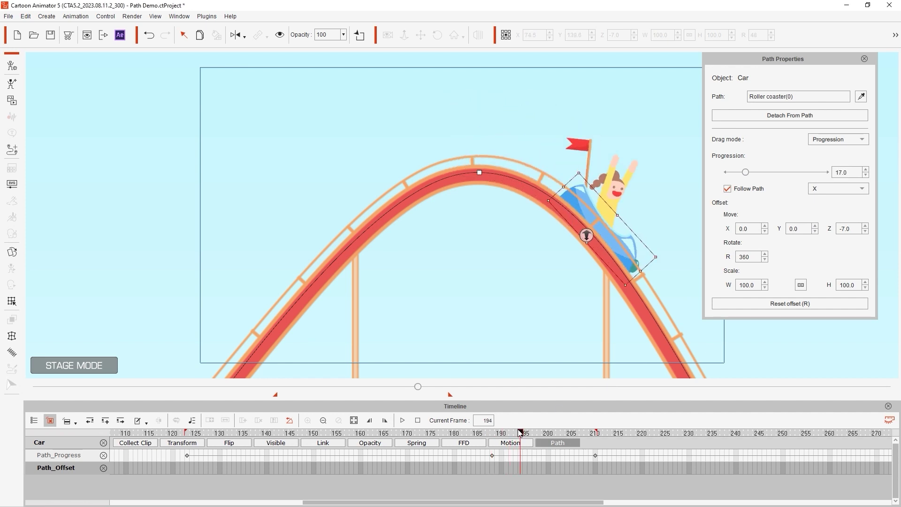
pyautogui.doubleClick(853, 174)
pyautogui.write('15')
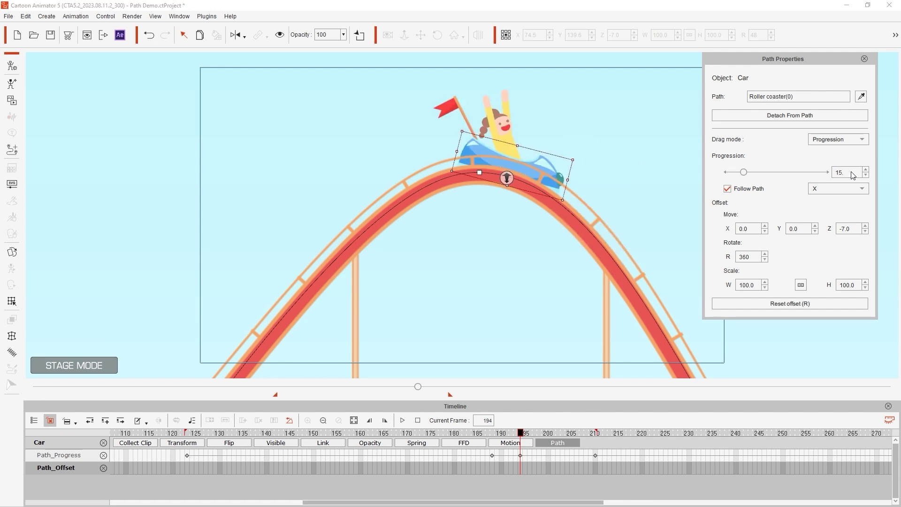
pyautogui.write('.2')
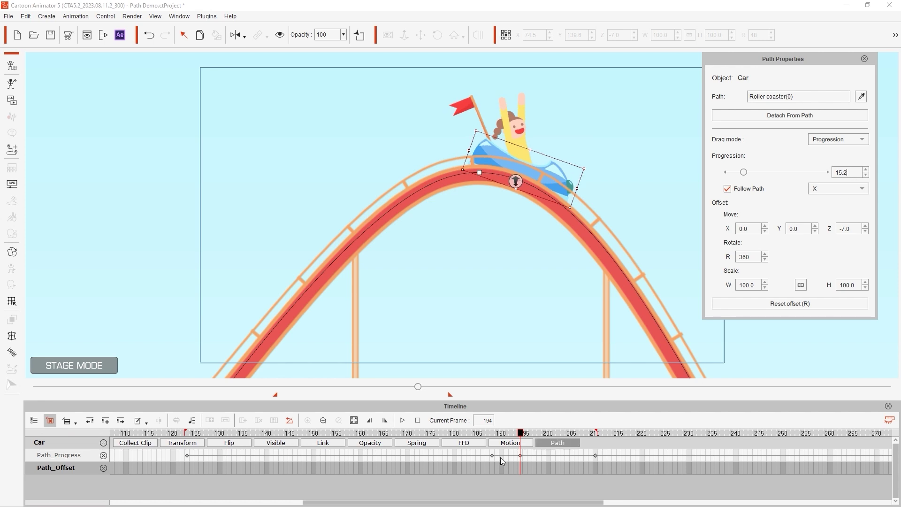
# Step: Give the frame 188 progress key a Decelerate curve and frame 210 Accelerate, then play
pyautogui.click(491, 456)
pyautogui.rightClick(491, 455)
pyautogui.click(519, 434)
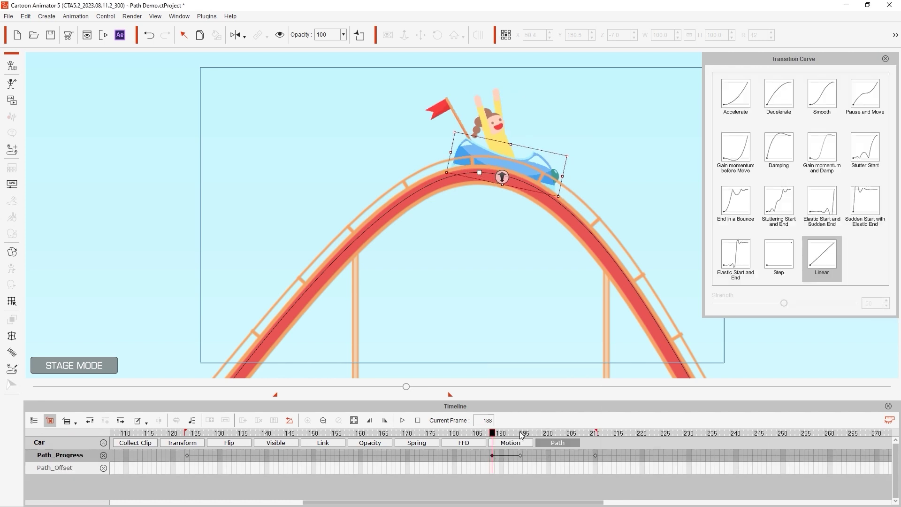
pyautogui.click(782, 96)
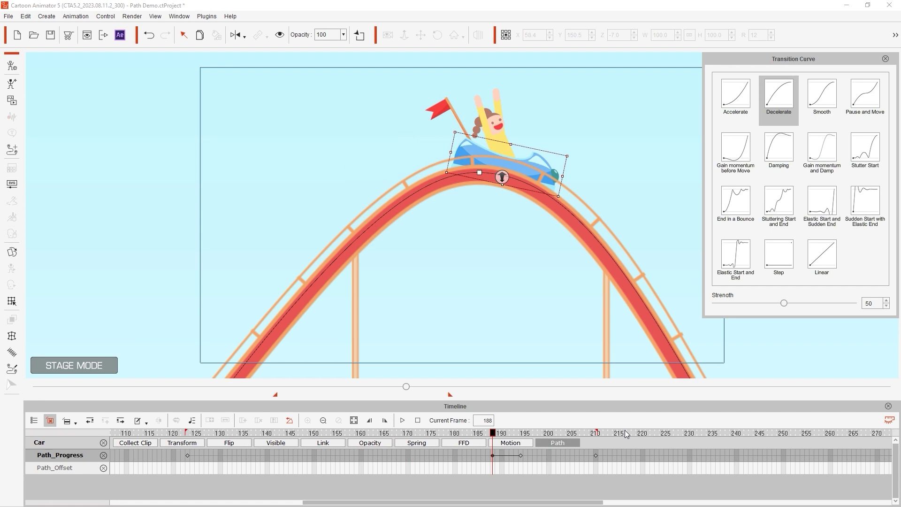
pyautogui.click(596, 456)
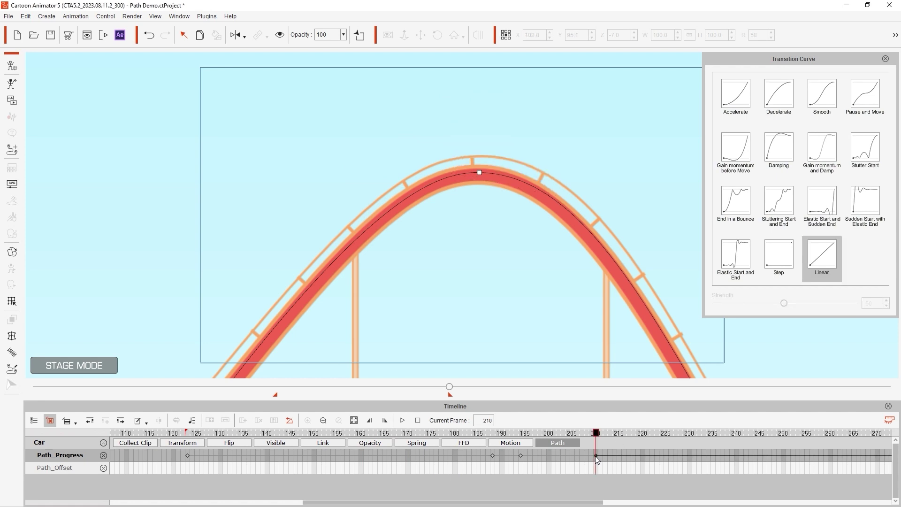
pyautogui.click(738, 96)
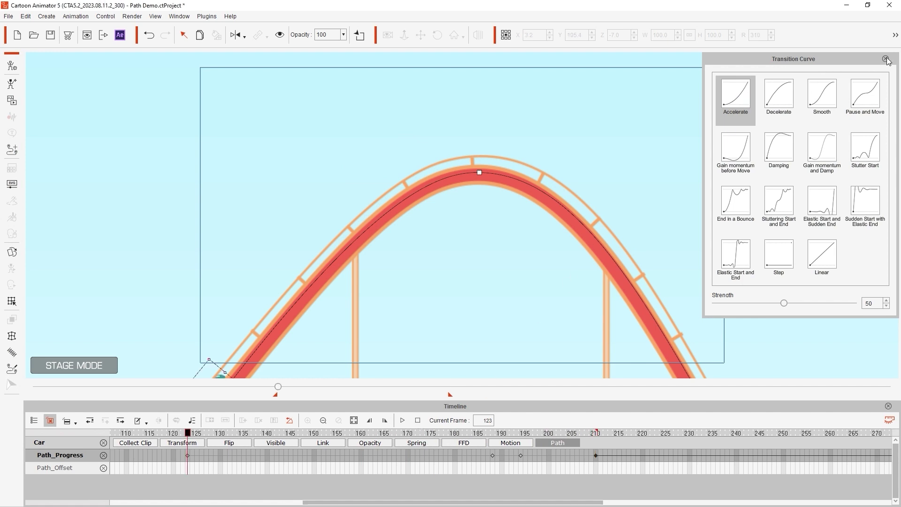
pyautogui.click(886, 60)
pyautogui.click(403, 420)
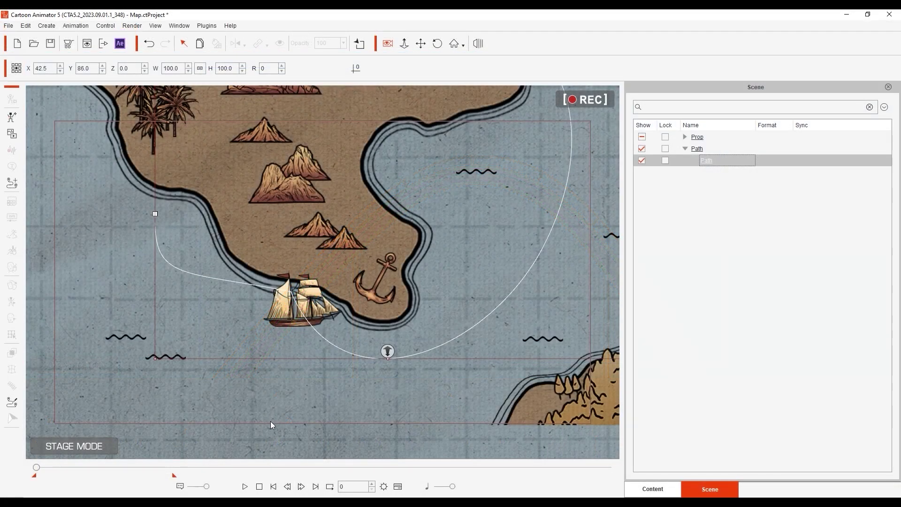
# Step: Play the ship sailing along its curved path on the sea map
pyautogui.click(245, 486)
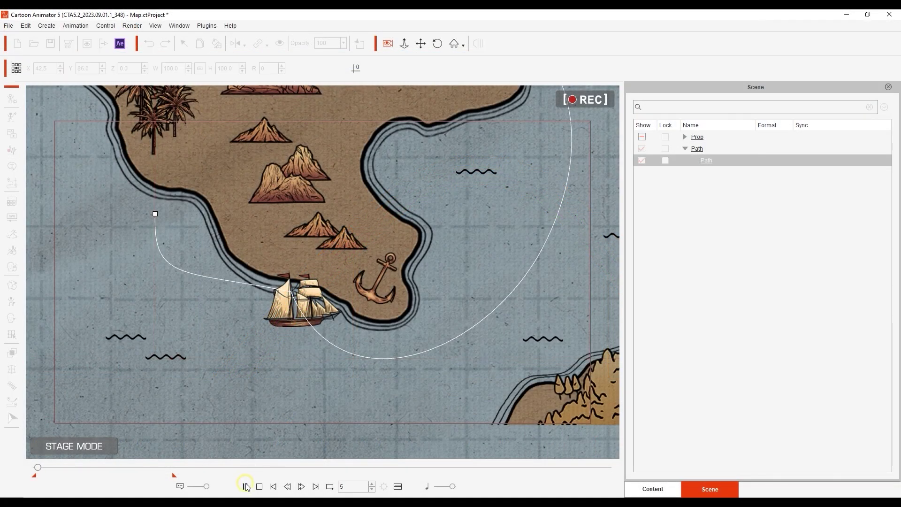